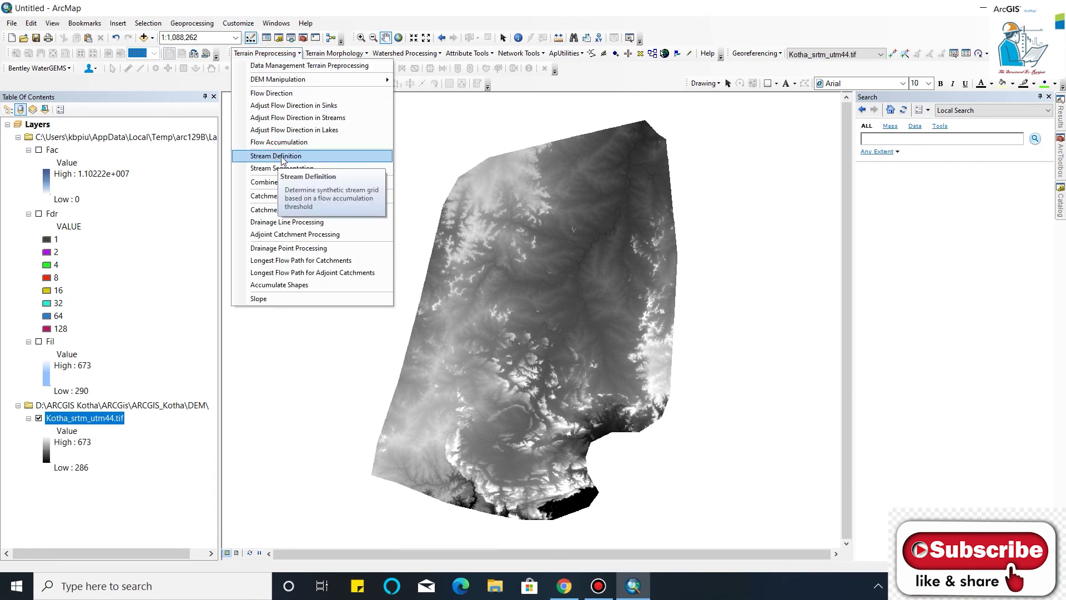
# Run Stream Definition with a 50 km² (54536-cell) threshold to produce the Str stream grid.
pyautogui.click(277, 155)
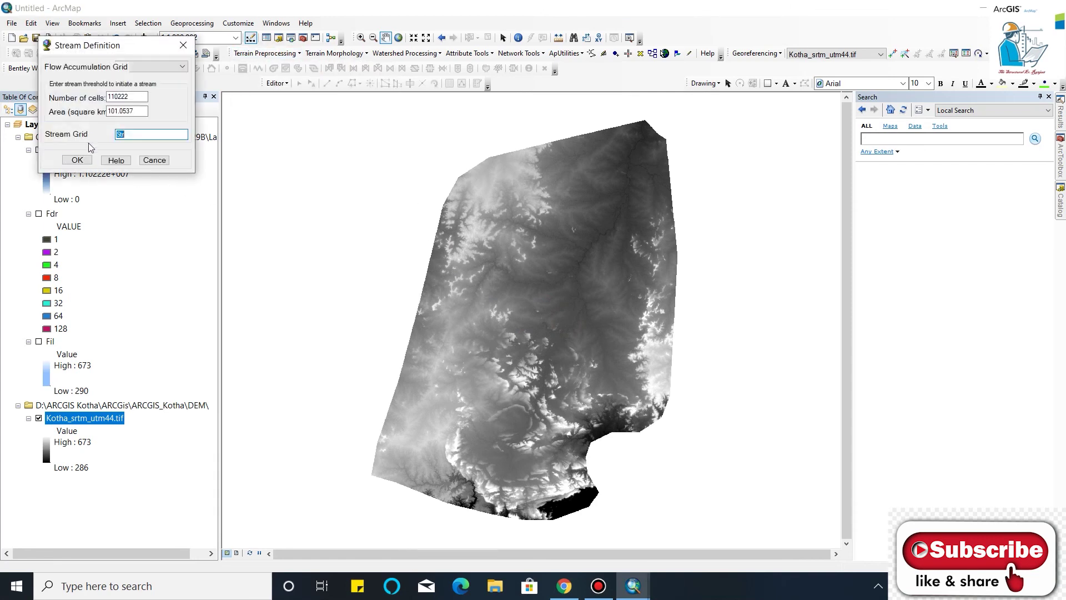
pyautogui.moveTo(128, 51); pyautogui.dragTo(466, 98)
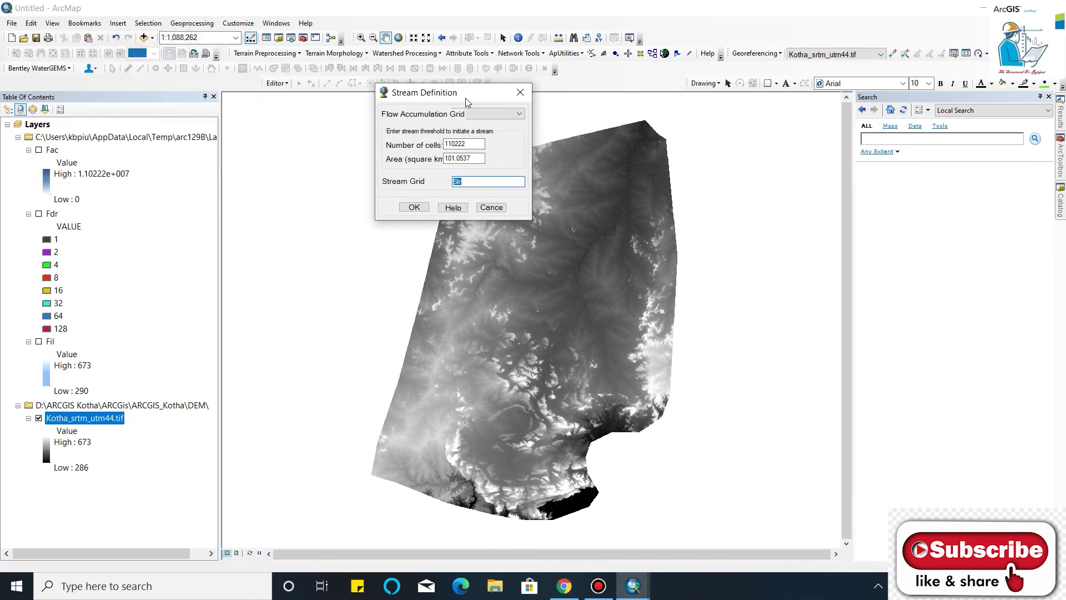
pyautogui.moveTo(472, 158); pyautogui.dragTo(435, 158)
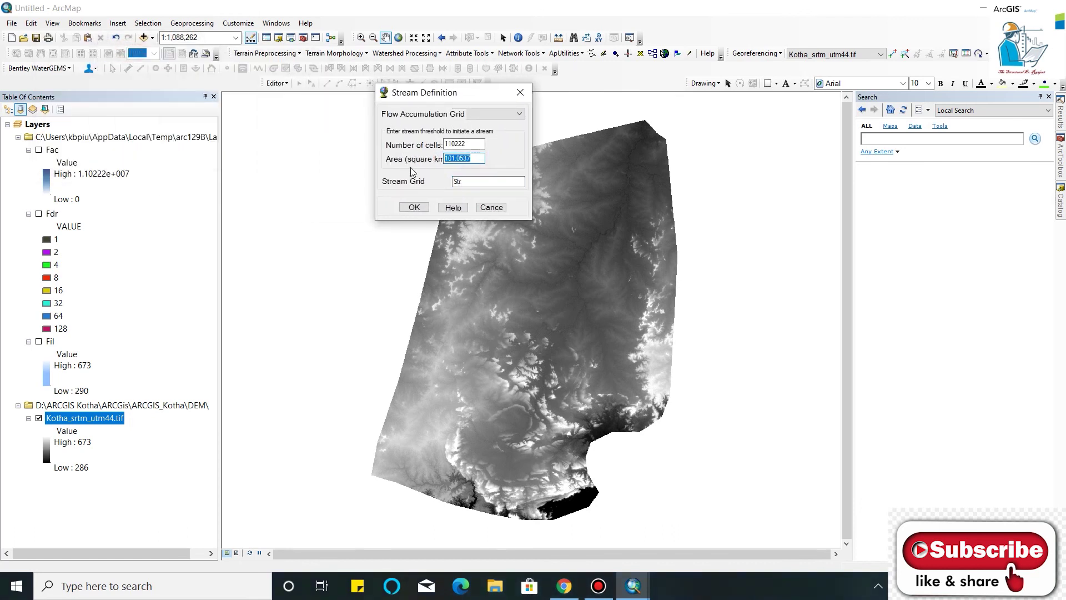
pyautogui.write('50')
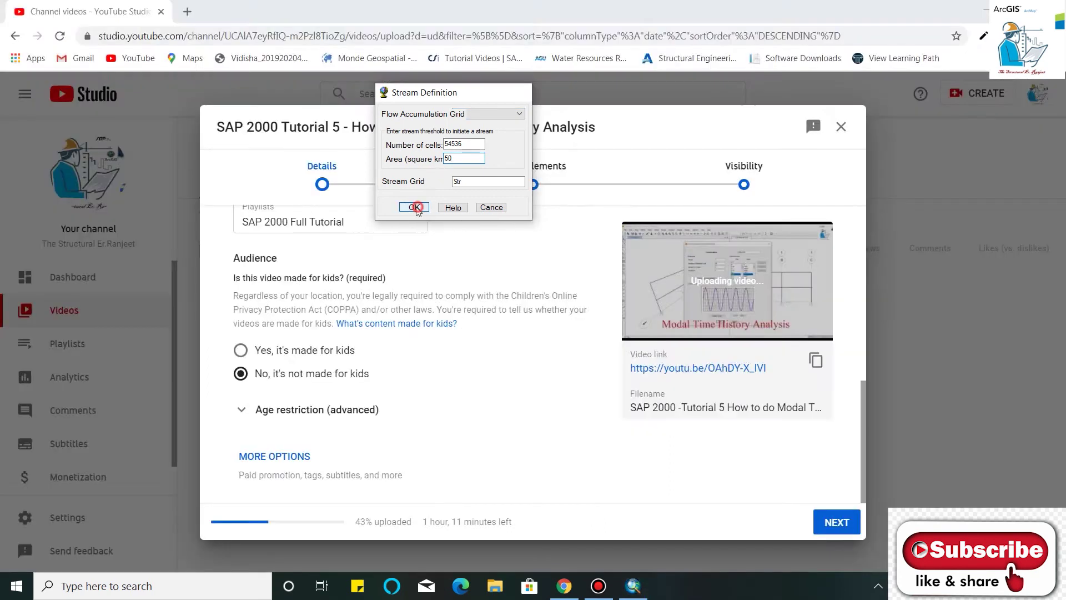
pyautogui.click(414, 208)
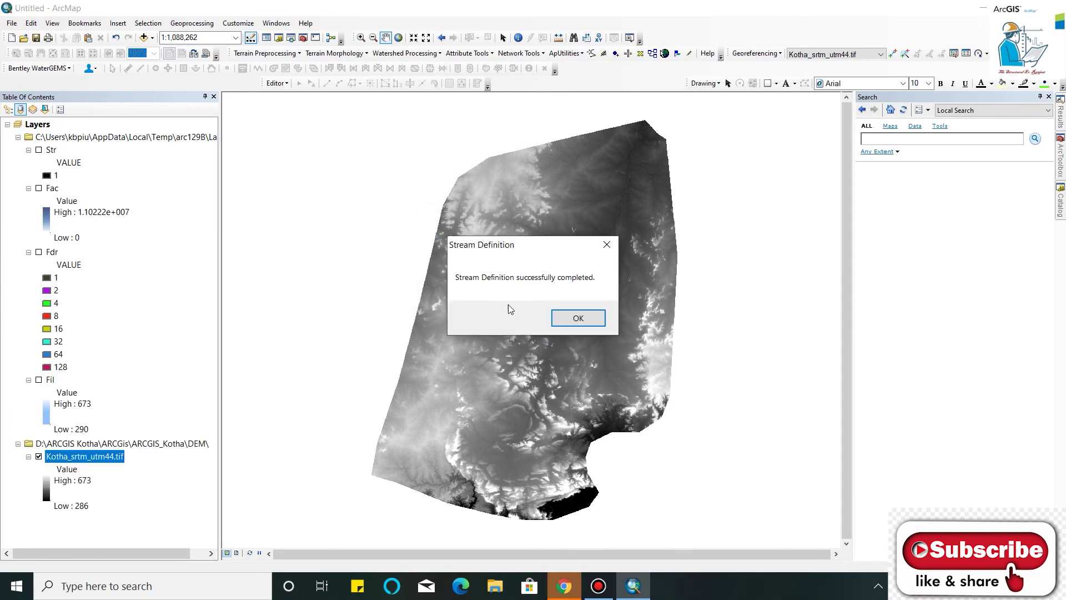
pyautogui.click(567, 321)
pyautogui.click(264, 53)
# Run Stream Segmentation with default inputs to create the StrLnk grid.
pyautogui.click(286, 171)
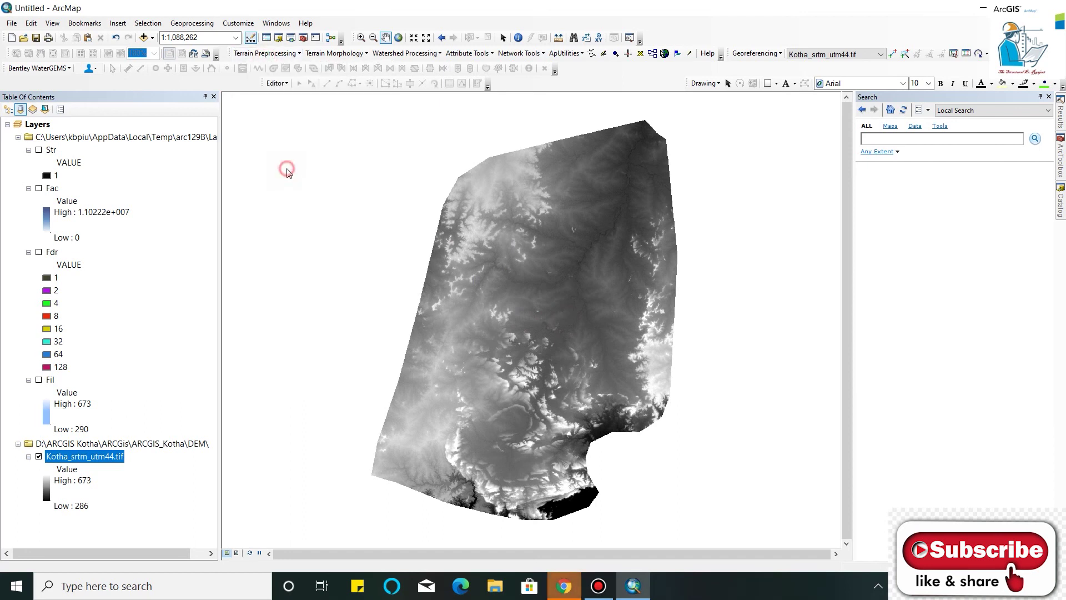
pyautogui.moveTo(117, 67); pyautogui.dragTo(381, 87)
pyautogui.click(361, 184)
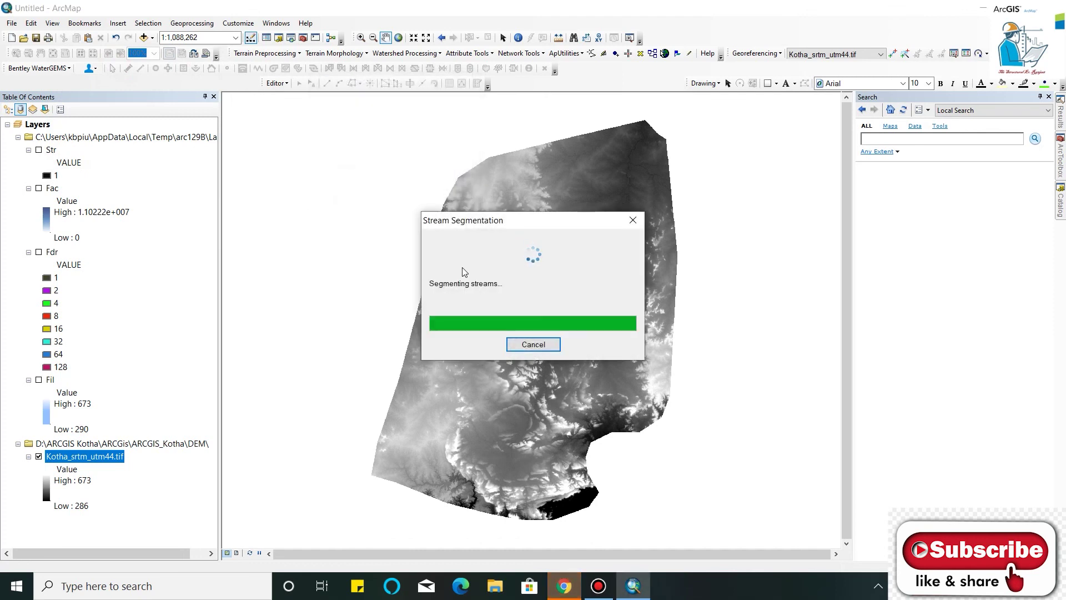
pyautogui.click(583, 318)
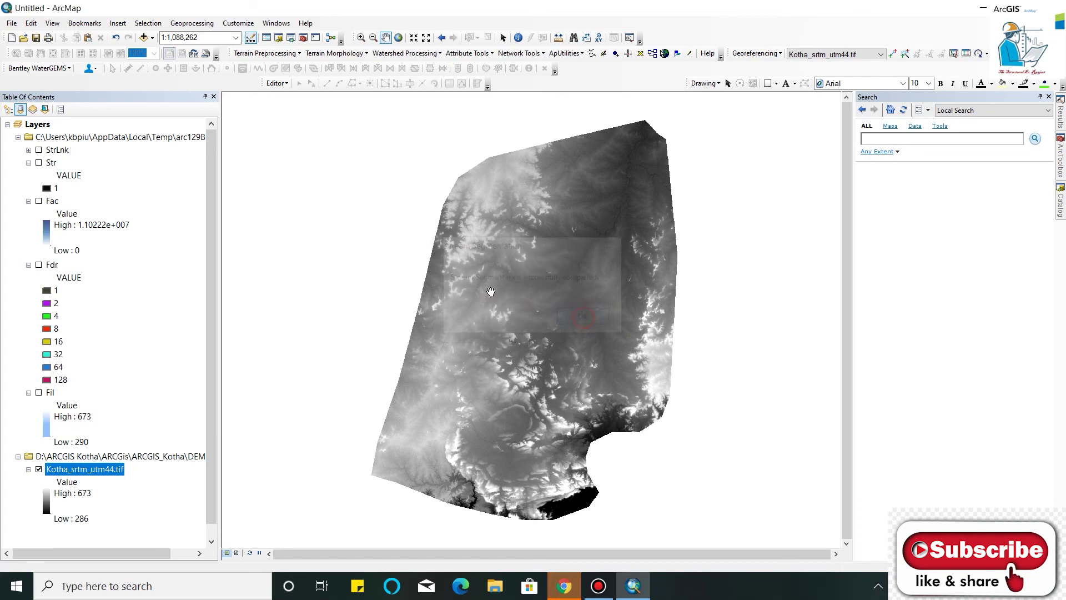
# Hide the Kotha_srtm_utm44.tif elevation layer, show StrLnk, and zoom in on the streams.
pyautogui.click(38, 469)
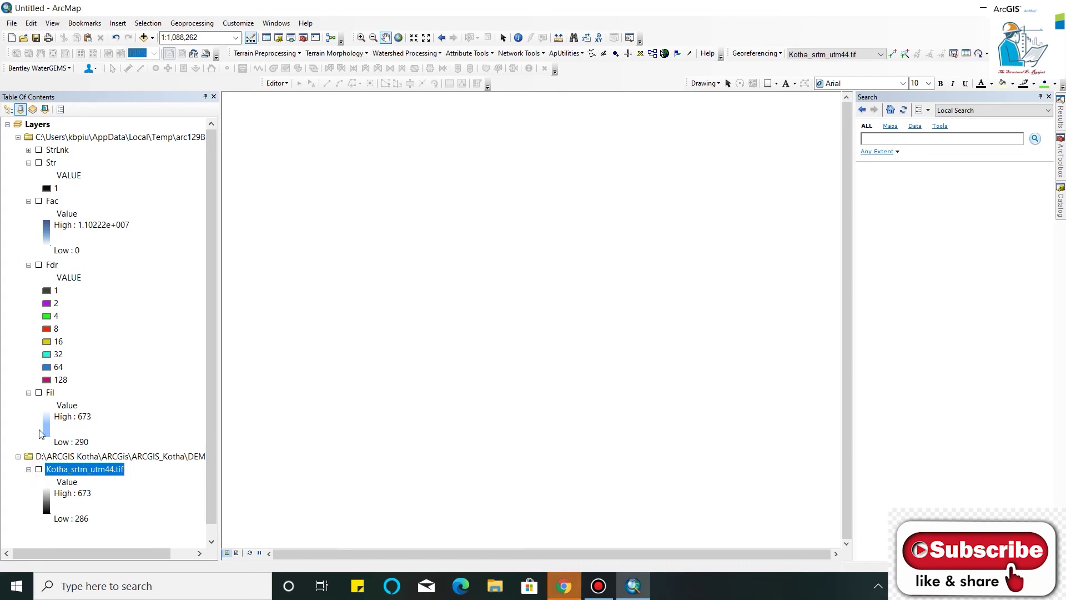
pyautogui.click(39, 150)
pyautogui.scroll(3, 607, 265)
pyautogui.moveTo(600, 236); pyautogui.dragTo(576, 316)
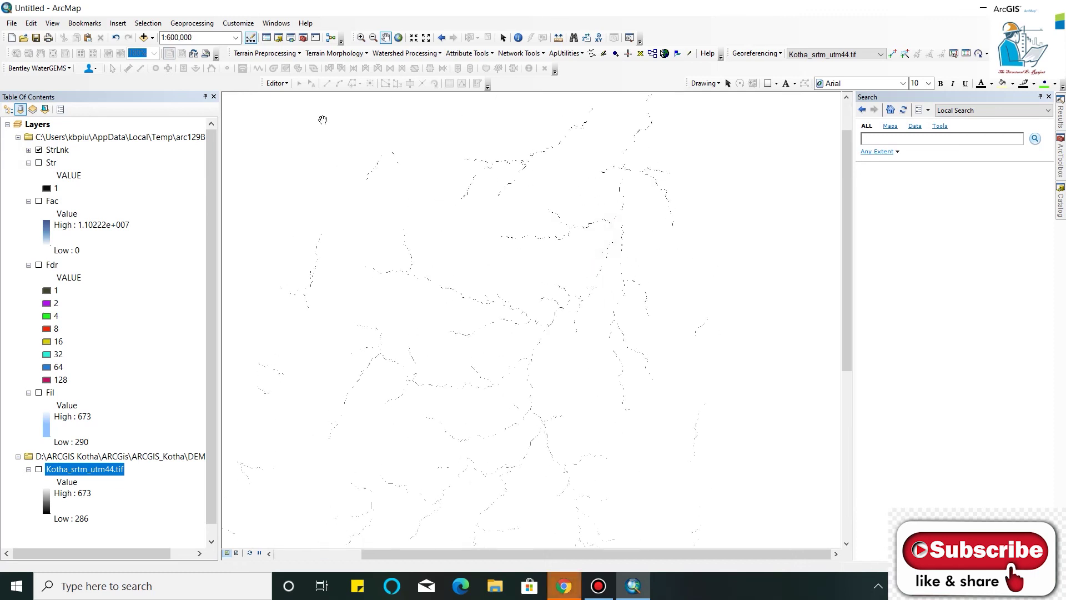
pyautogui.click(269, 54)
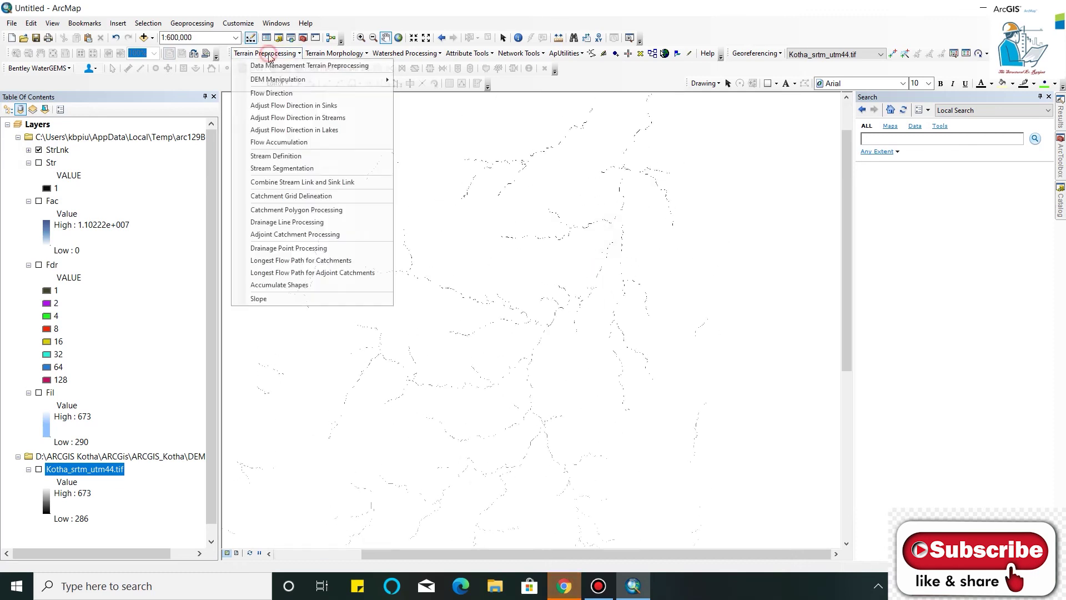
# Run Catchment Grid Delineation from Fdr and StrLnk into Cat, then display the Cat layer.
pyautogui.click(281, 196)
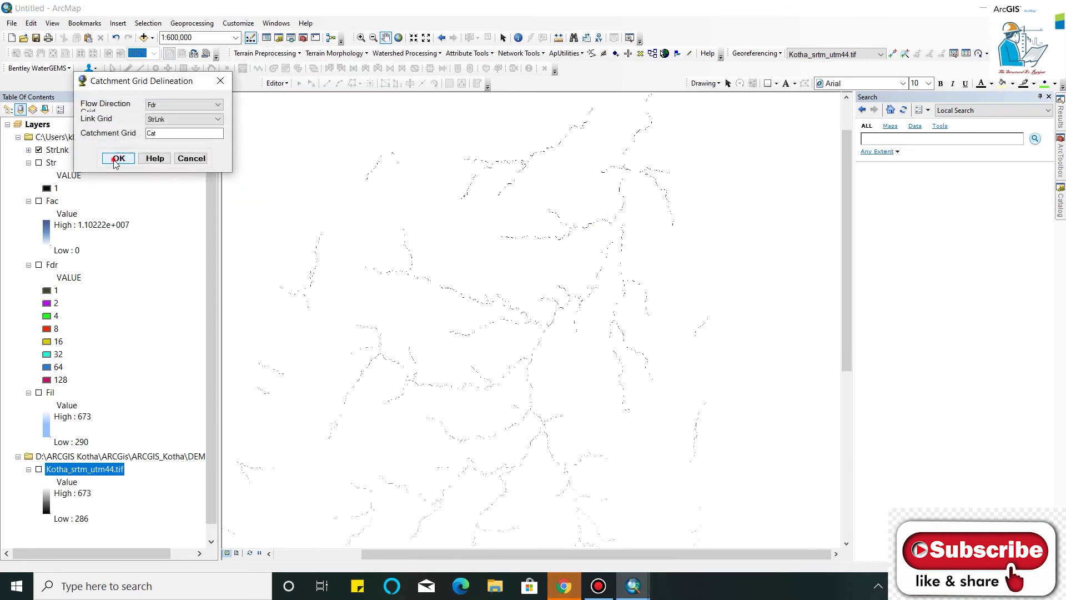
pyautogui.click(117, 160)
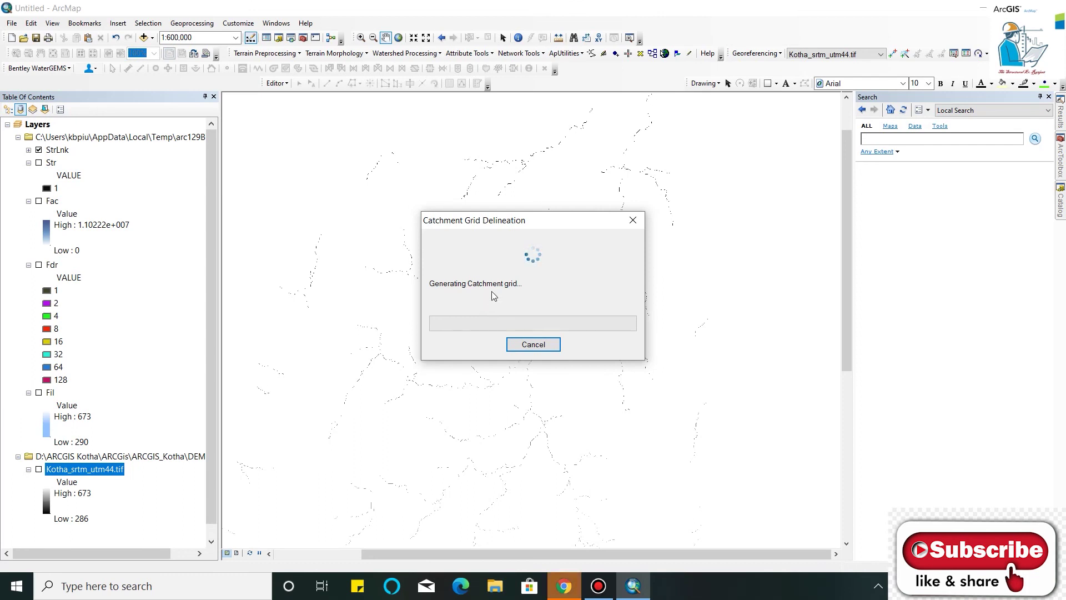
pyautogui.moveTo(500, 5)
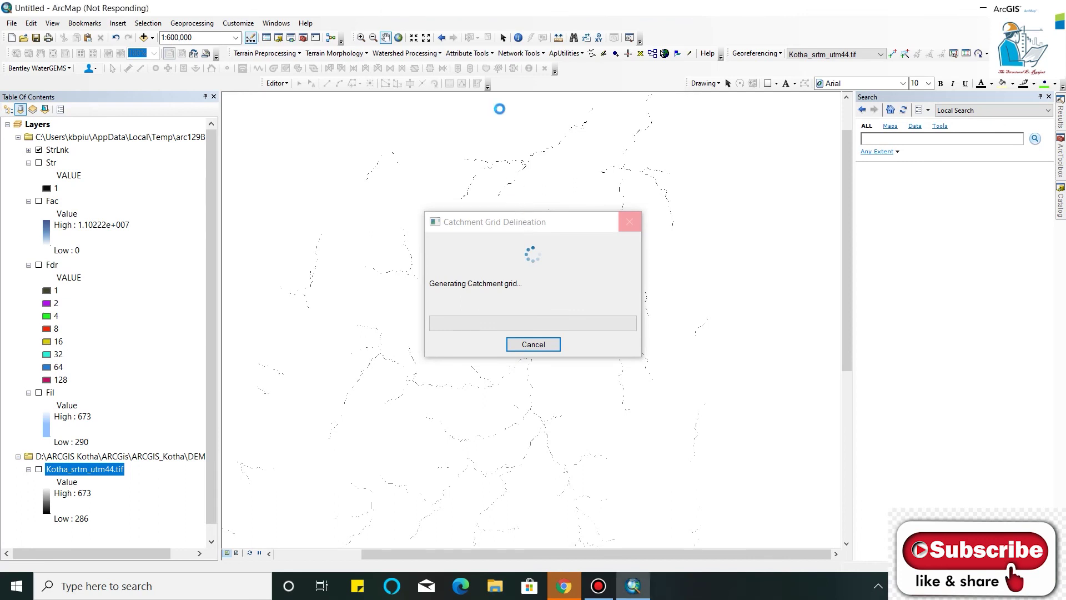
pyautogui.moveTo(467, 6)
pyautogui.click(596, 10)
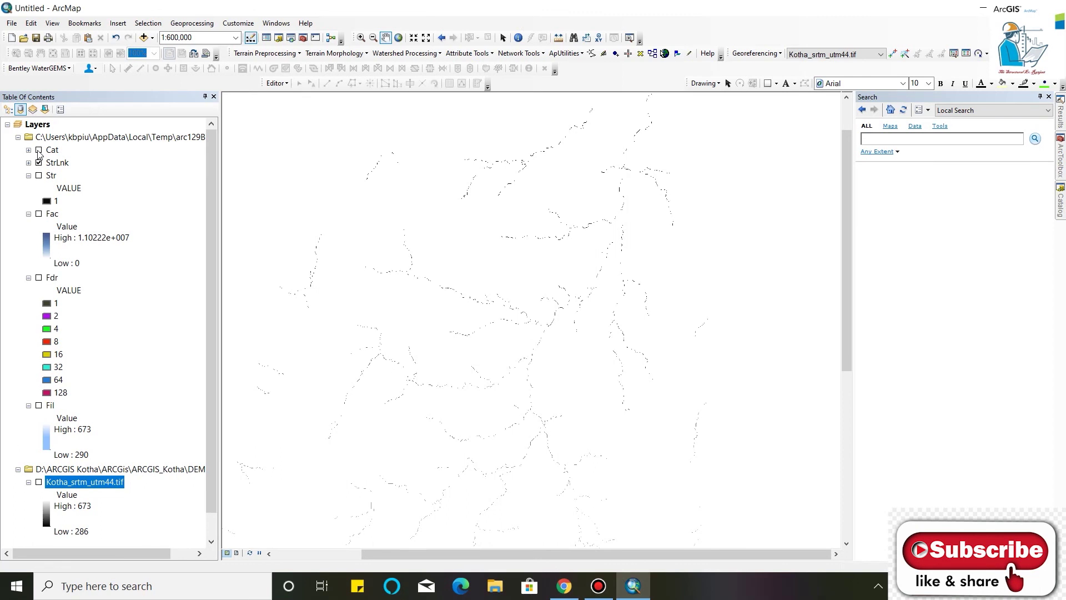
pyautogui.click(39, 150)
pyautogui.moveTo(446, 330); pyautogui.dragTo(500, 259)
# Run Catchment Polygon Processing to convert the Cat grid into the Catchment polygon layer.
pyautogui.click(253, 56)
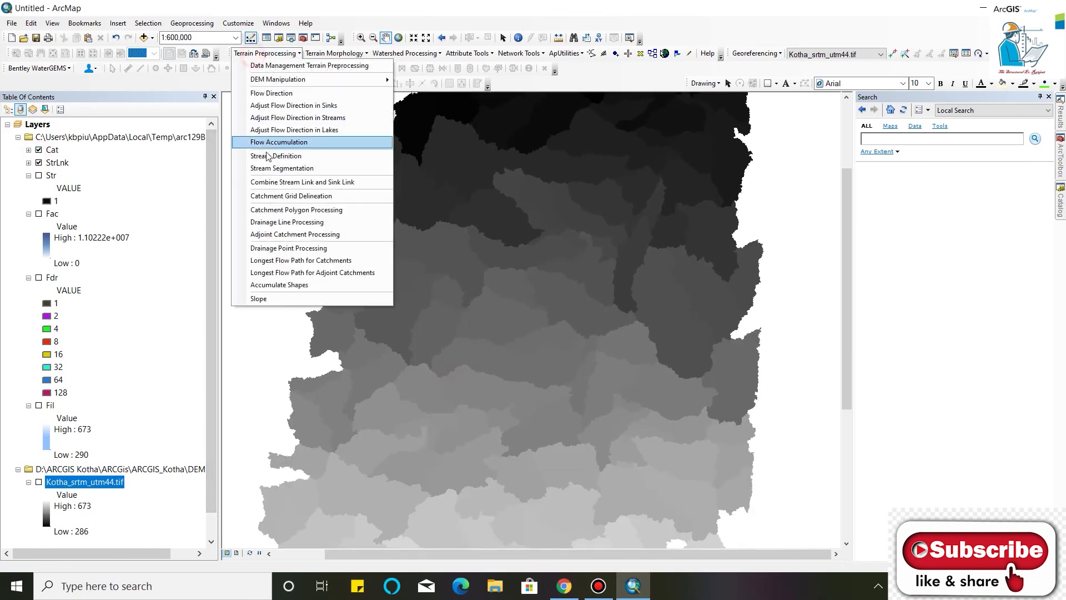
pyautogui.click(287, 214)
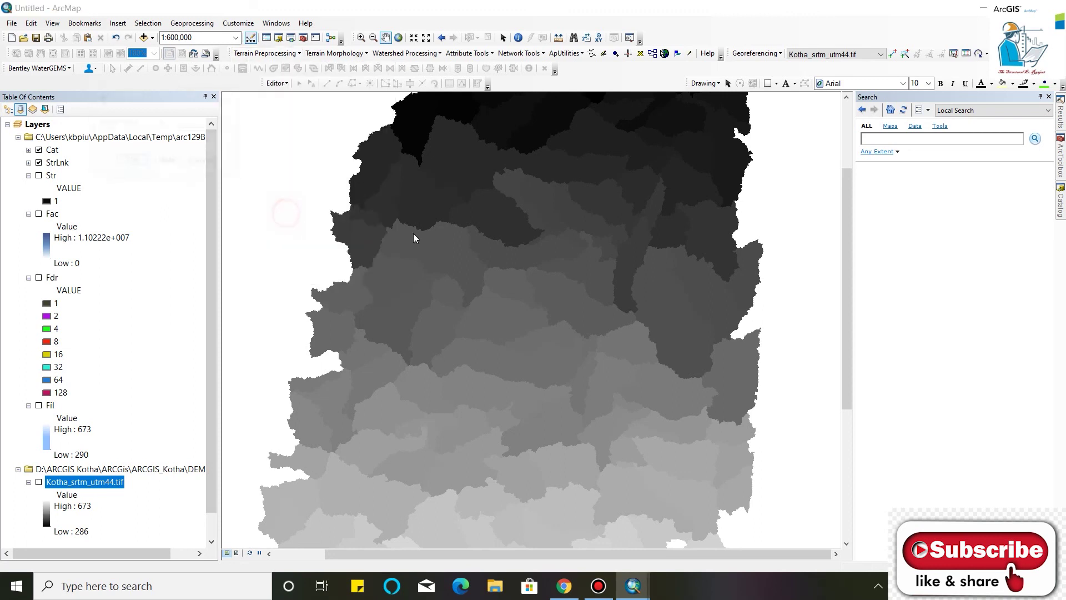
pyautogui.click(131, 162)
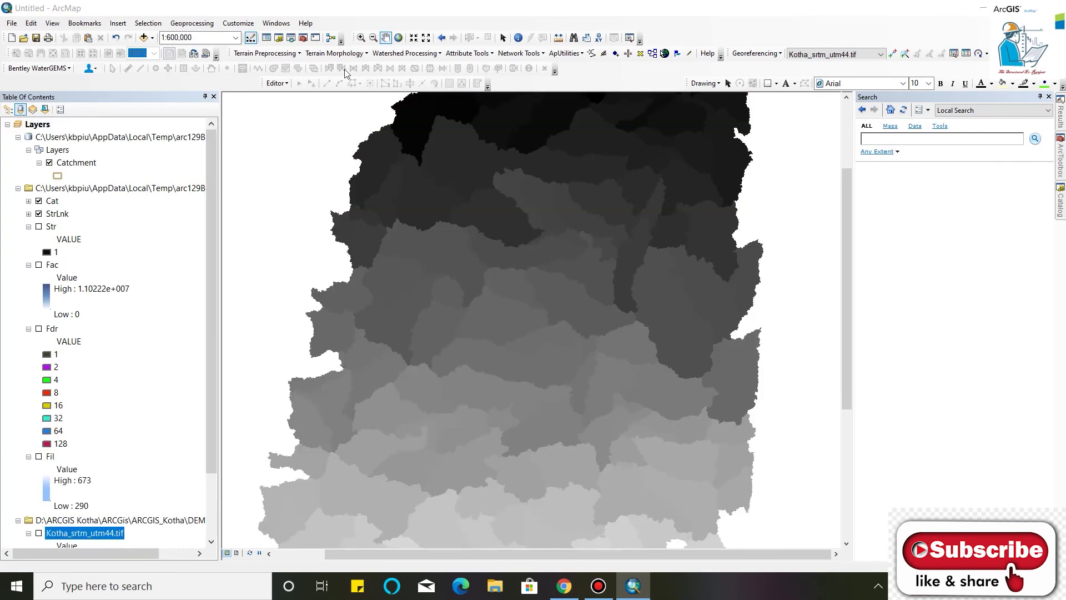
pyautogui.click(602, 317)
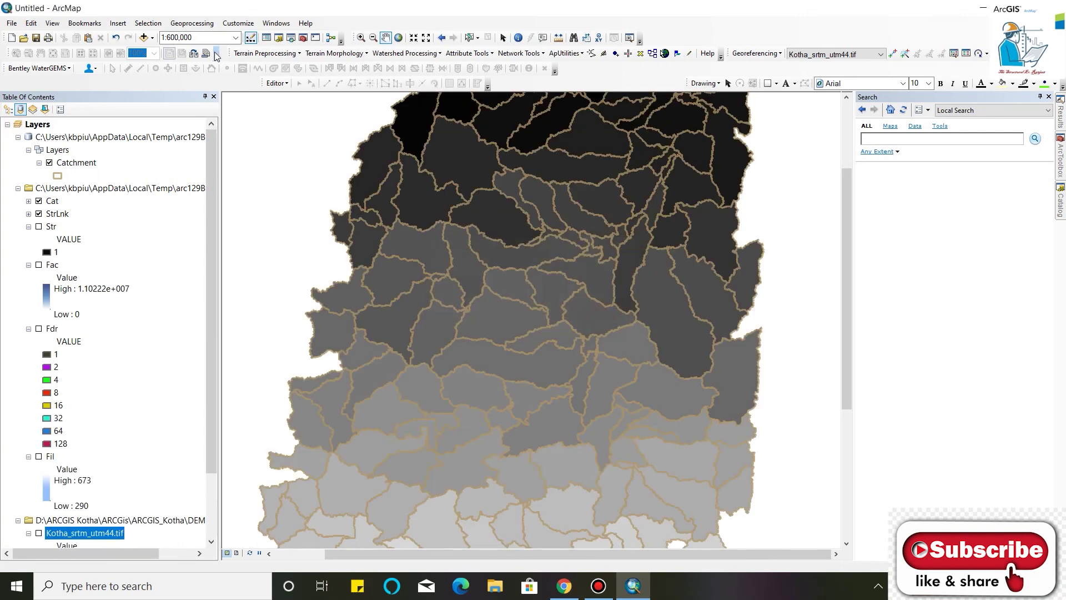
pyautogui.click(265, 53)
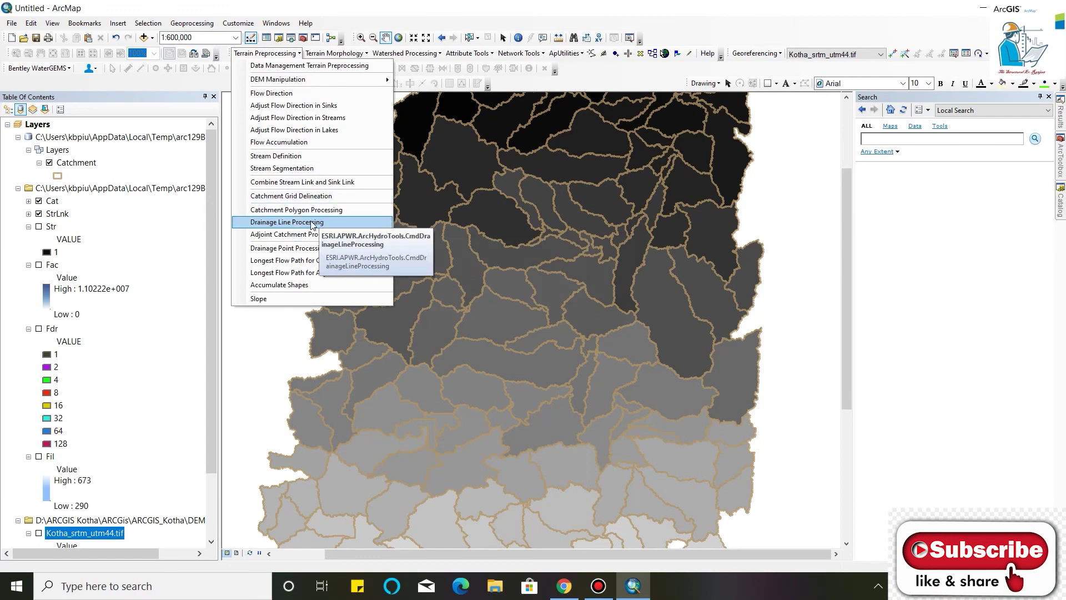
# Save the map document as riverlength.mxd after Drainage Line Processing requests a save.
pyautogui.click(291, 224)
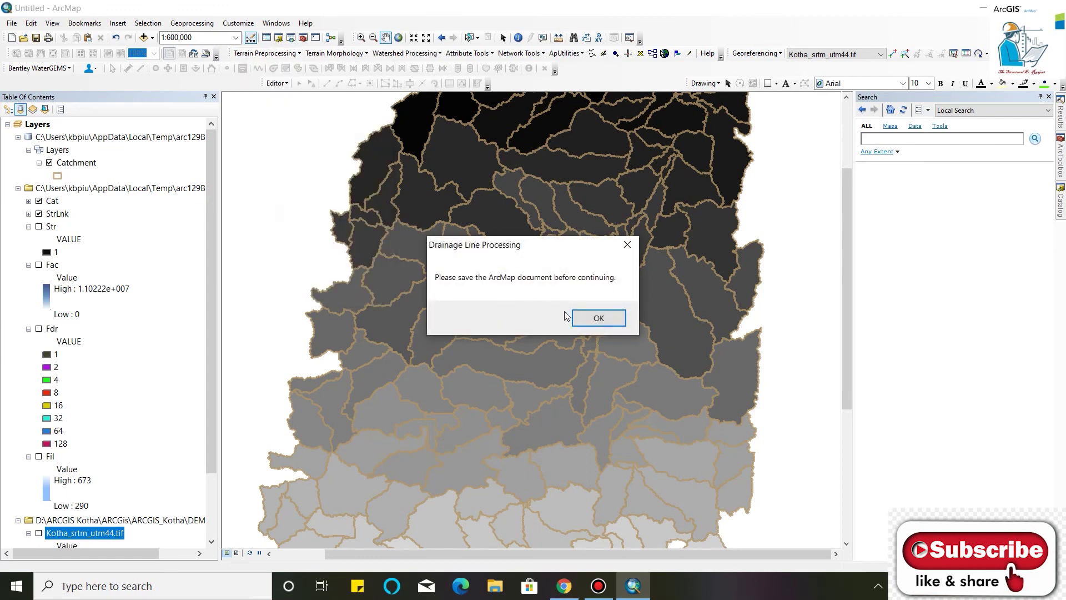
pyautogui.click(594, 318)
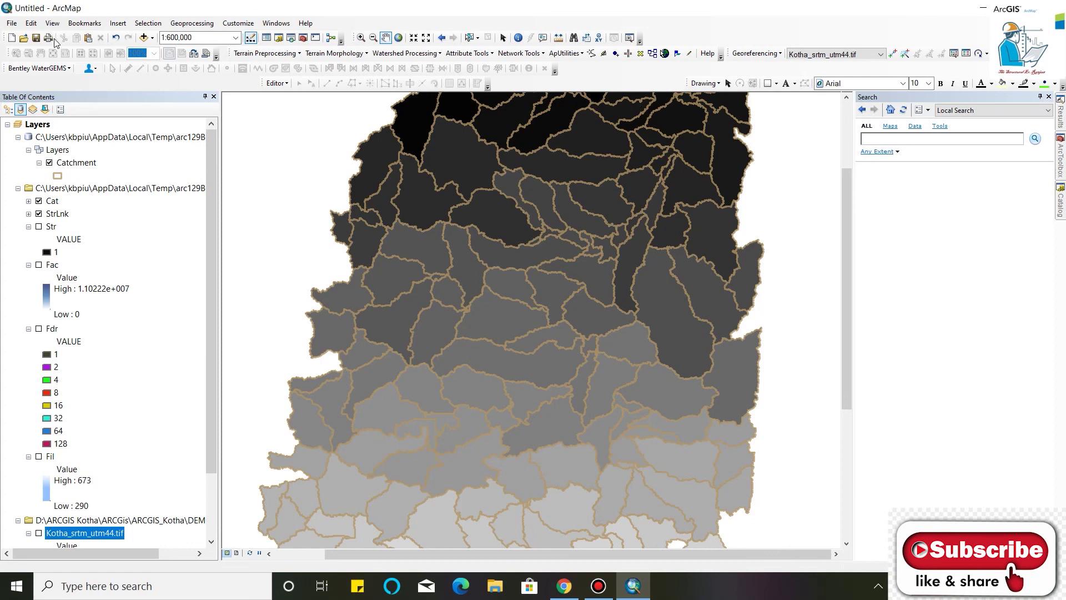
pyautogui.click(35, 37)
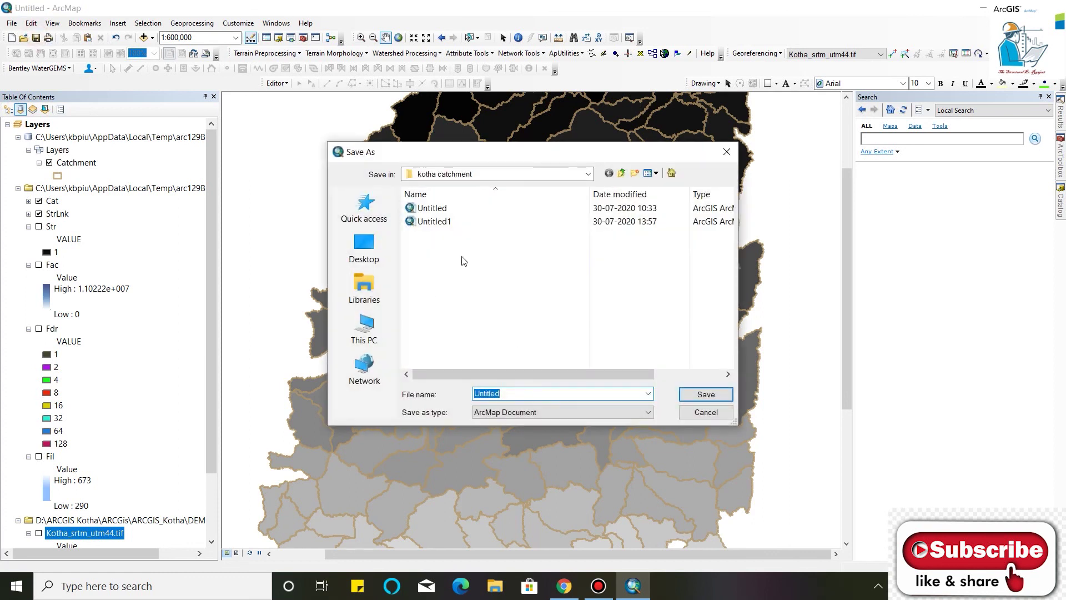
pyautogui.write('riverlength')
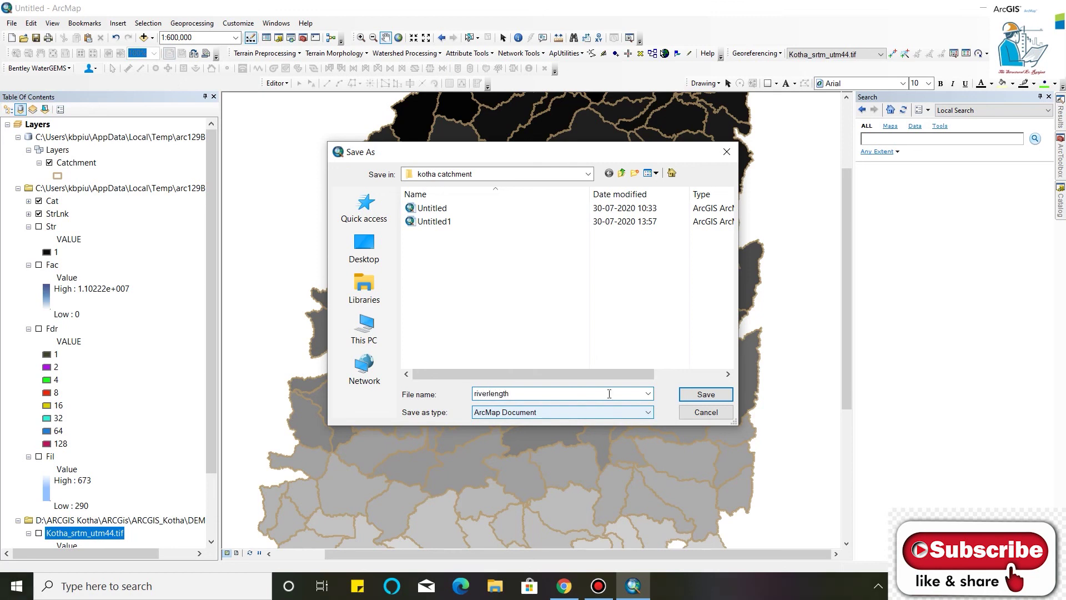
pyautogui.click(701, 393)
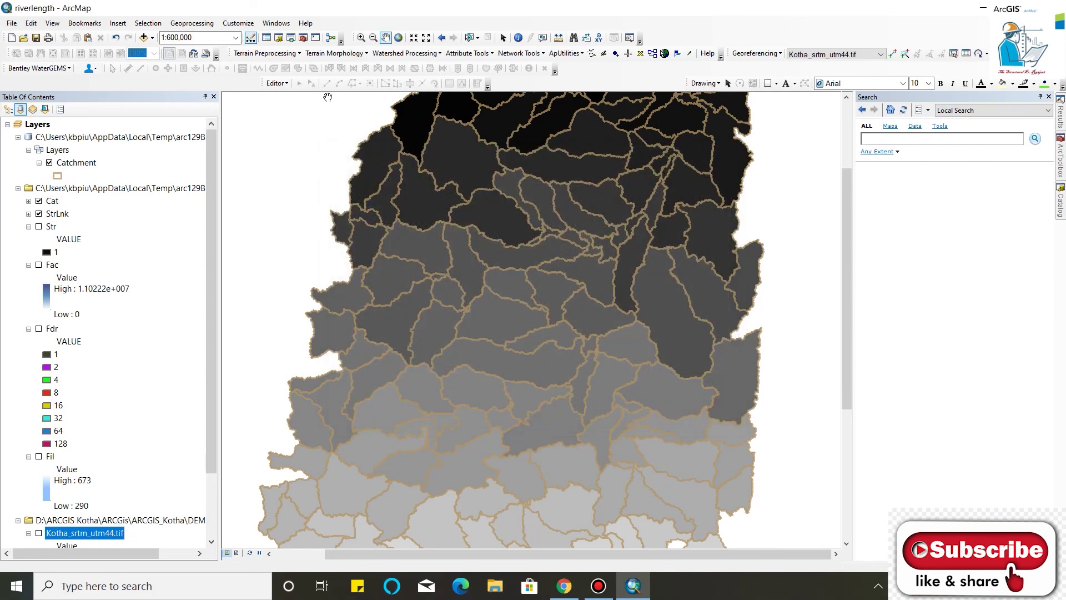
pyautogui.click(265, 53)
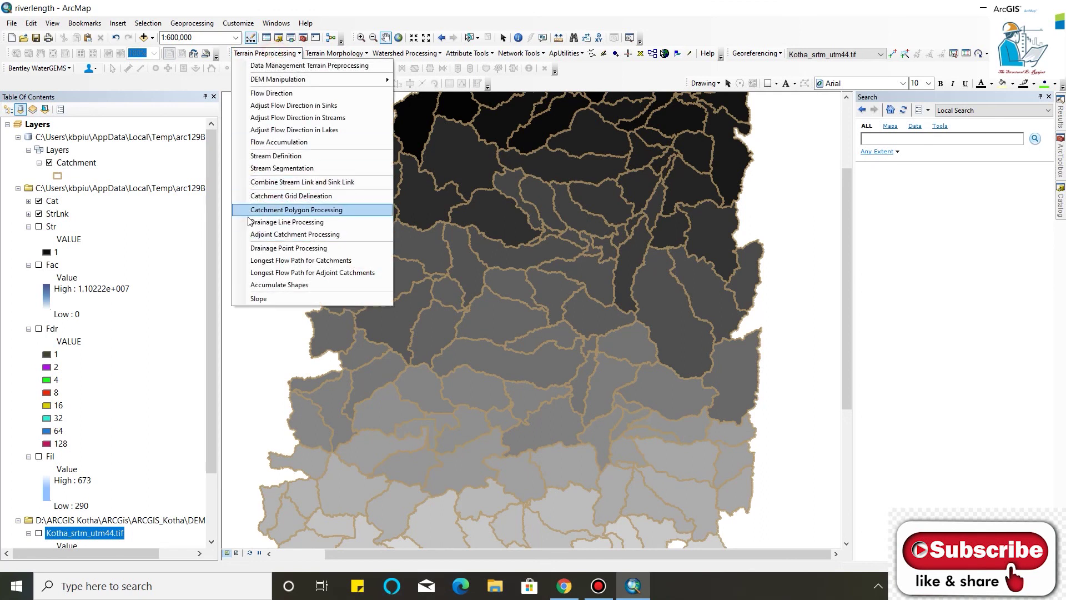
# Run Drainage Line Processing to build the DrainageLine layer and acknowledge completion.
pyautogui.click(266, 223)
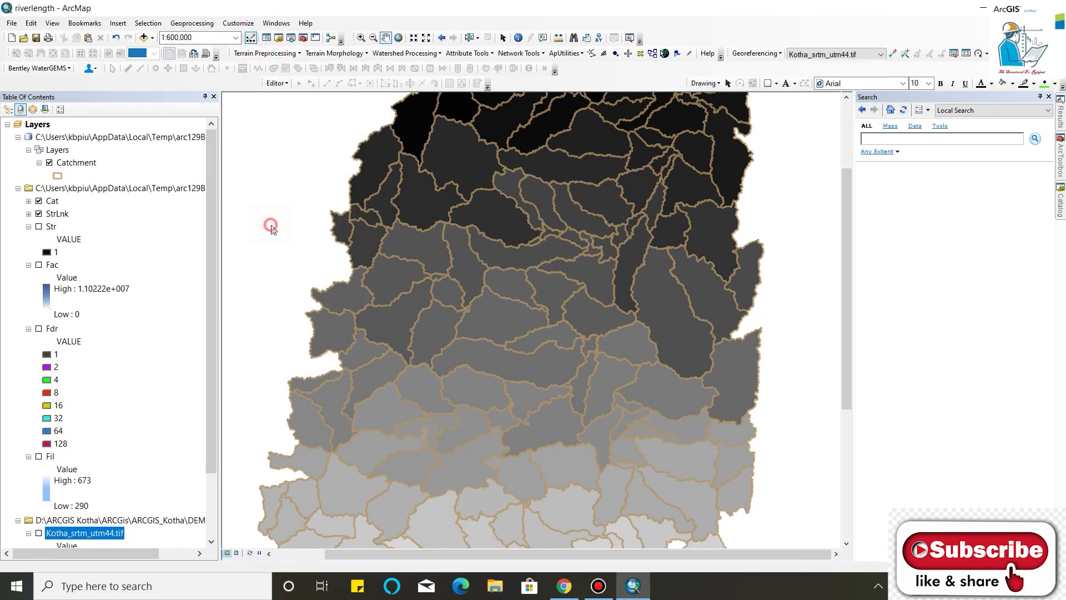
pyautogui.click(154, 194)
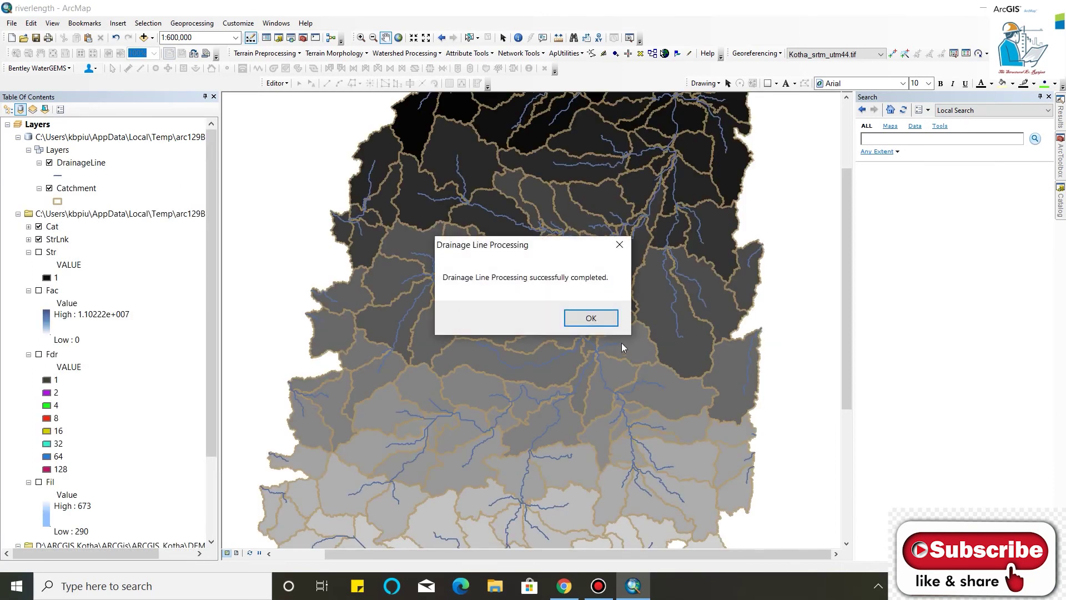
pyautogui.click(609, 321)
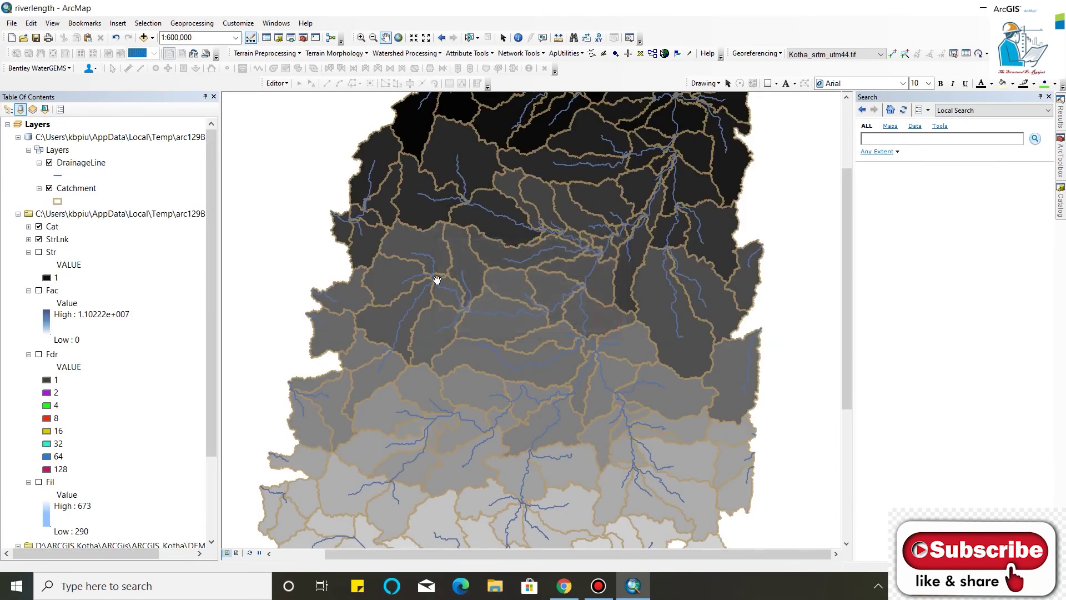
# Run Adjoint Catchment Processing with the DrainageLine and Catchment inputs and dismiss its summary.
pyautogui.click(293, 54)
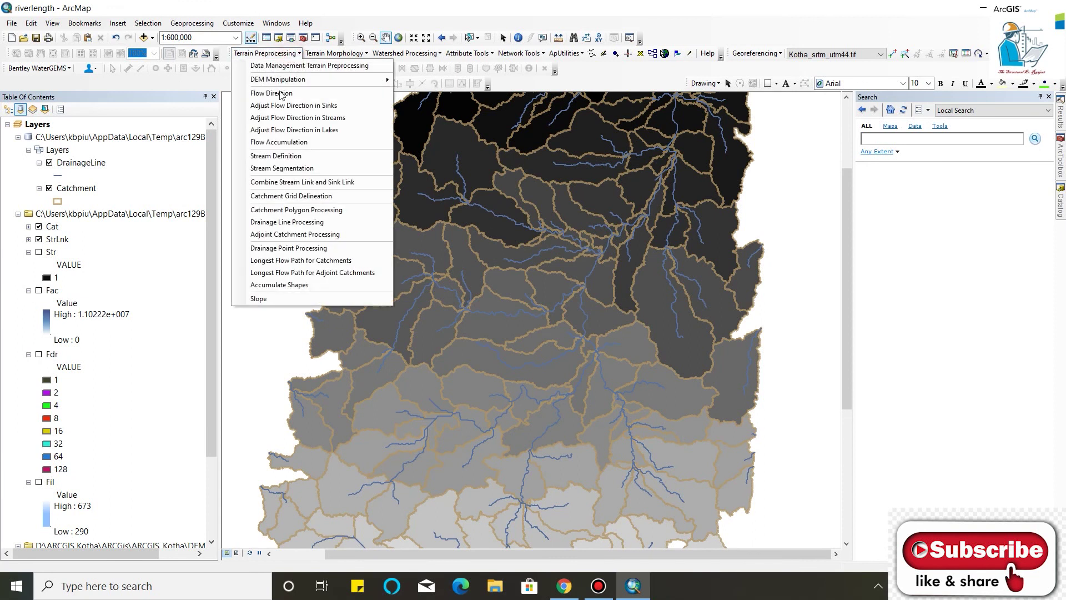
pyautogui.click(296, 237)
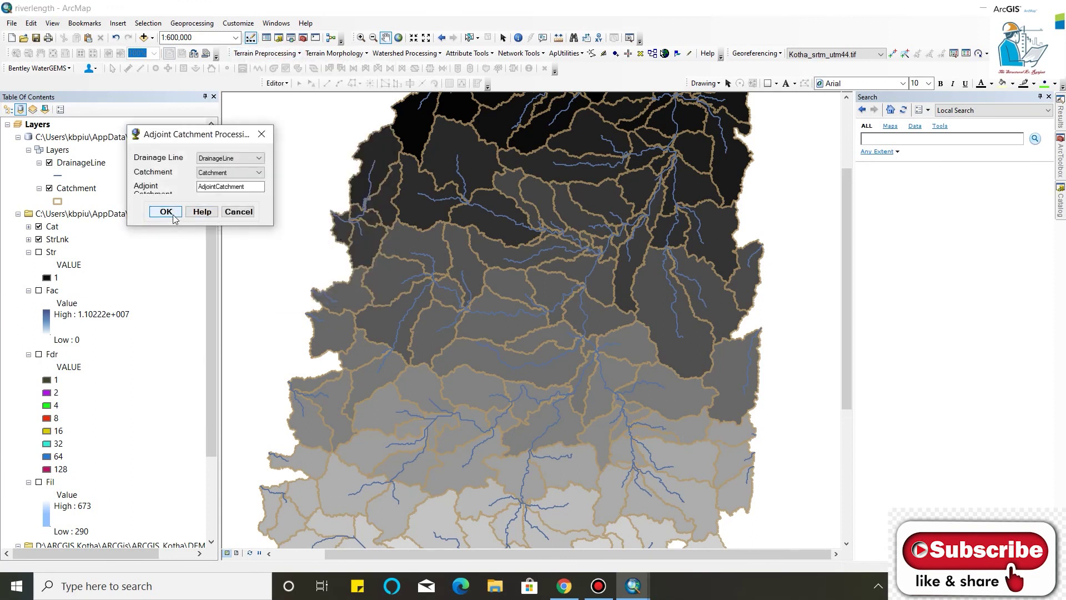
pyautogui.click(173, 216)
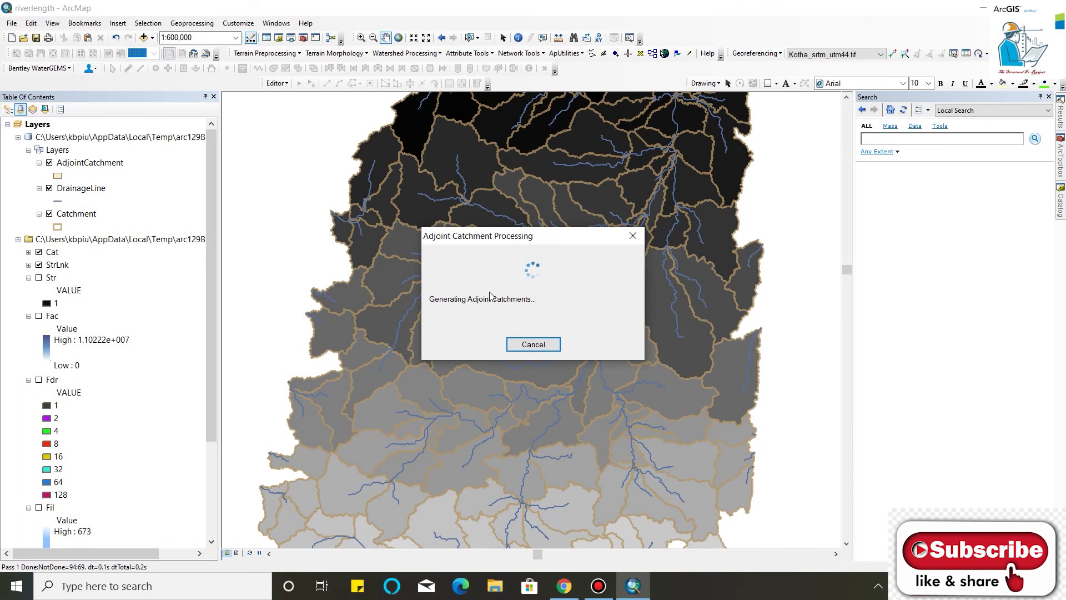
pyautogui.click(520, 250)
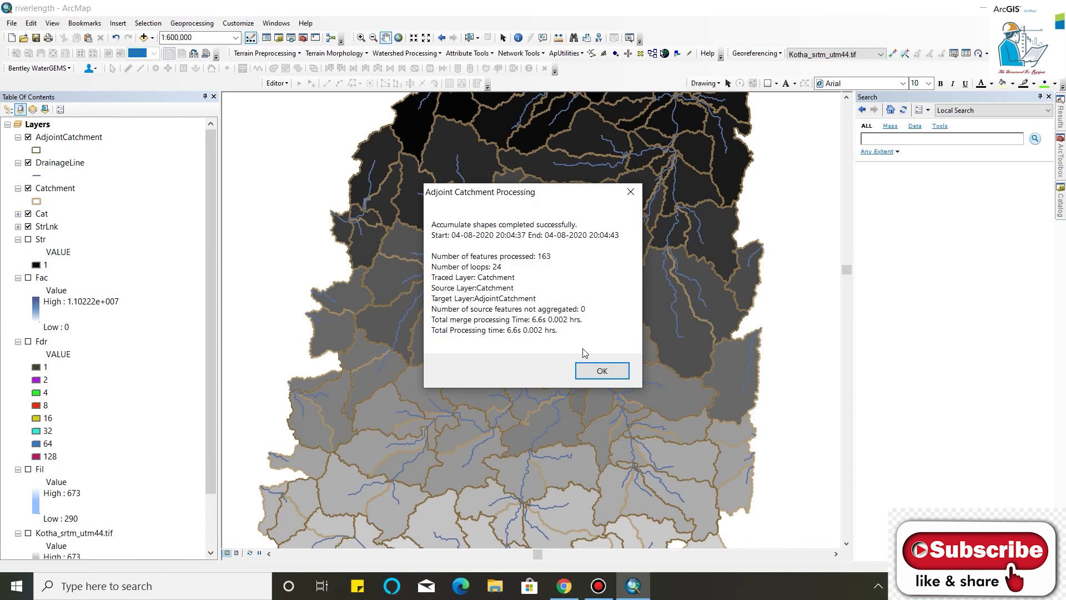
pyautogui.click(597, 370)
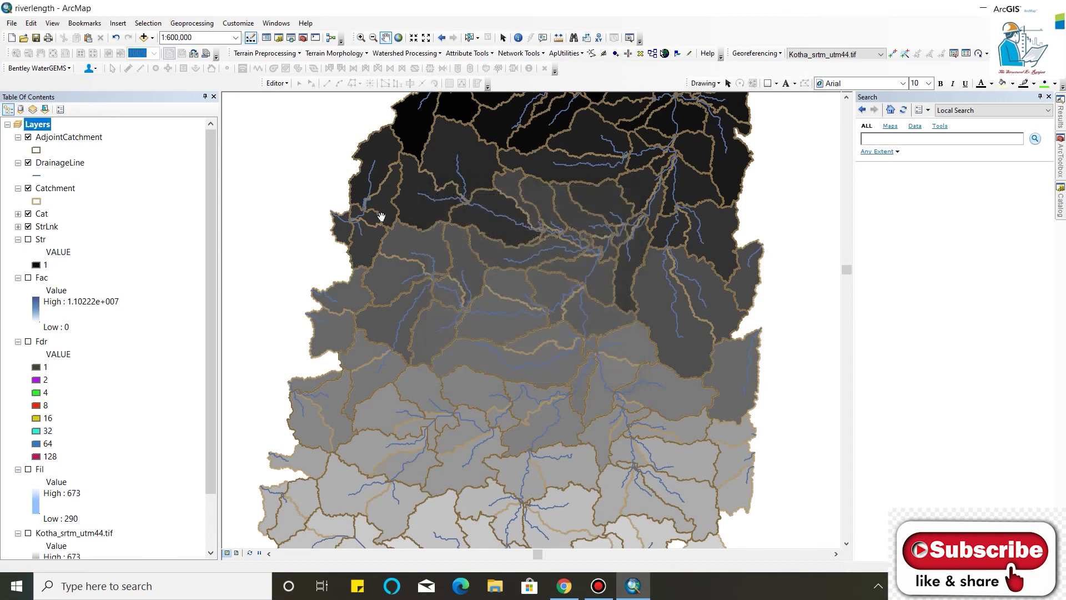
pyautogui.click(265, 54)
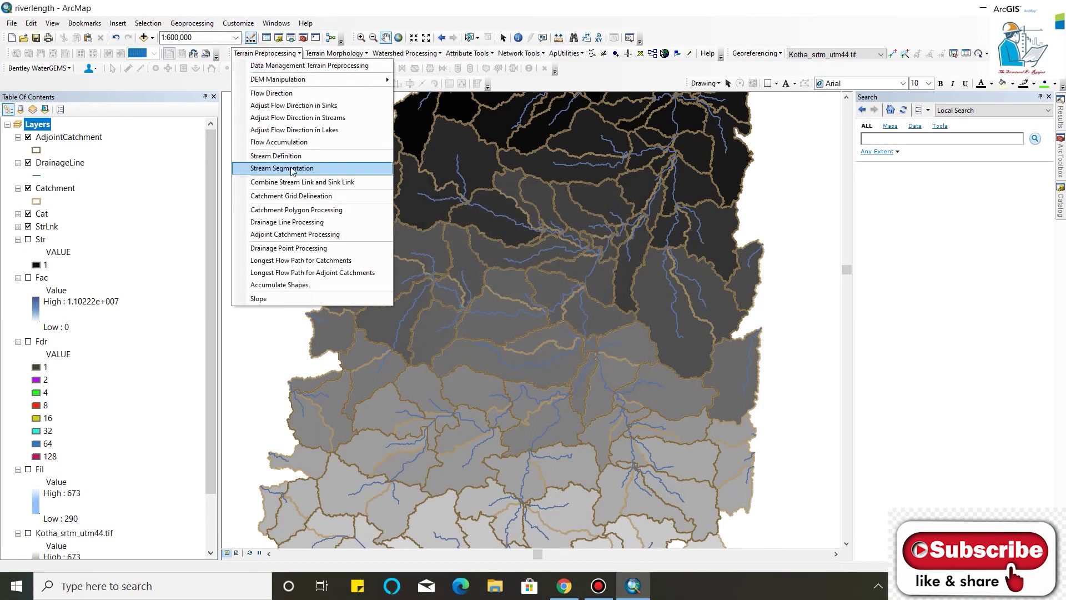
# Run Drainage Point Processing with Fac, Cat and Catchment inputs to create DrainagePoint outlets.
pyautogui.click(280, 249)
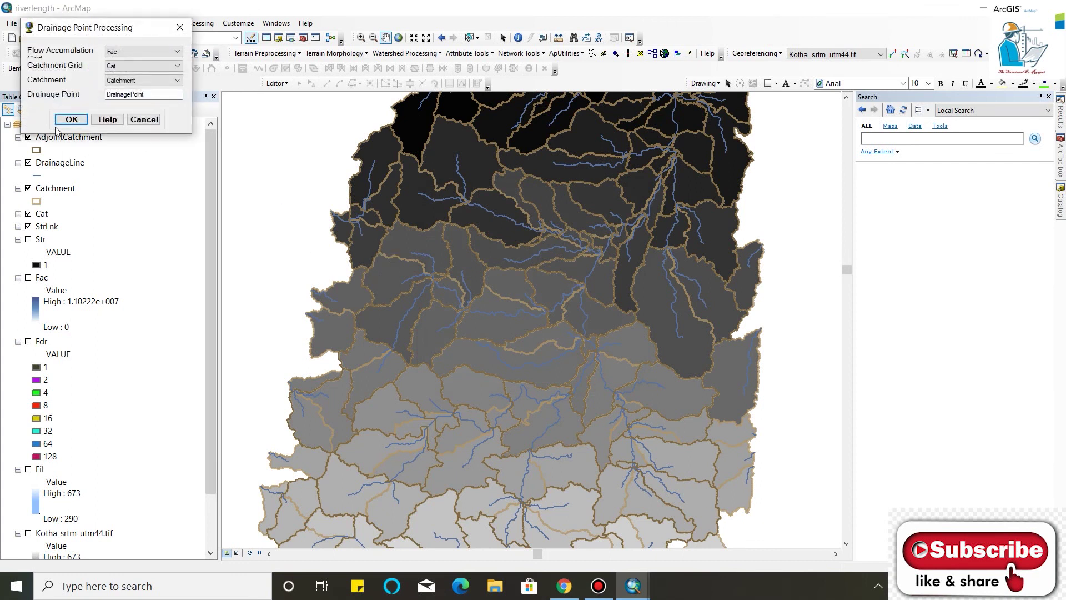
pyautogui.click(72, 120)
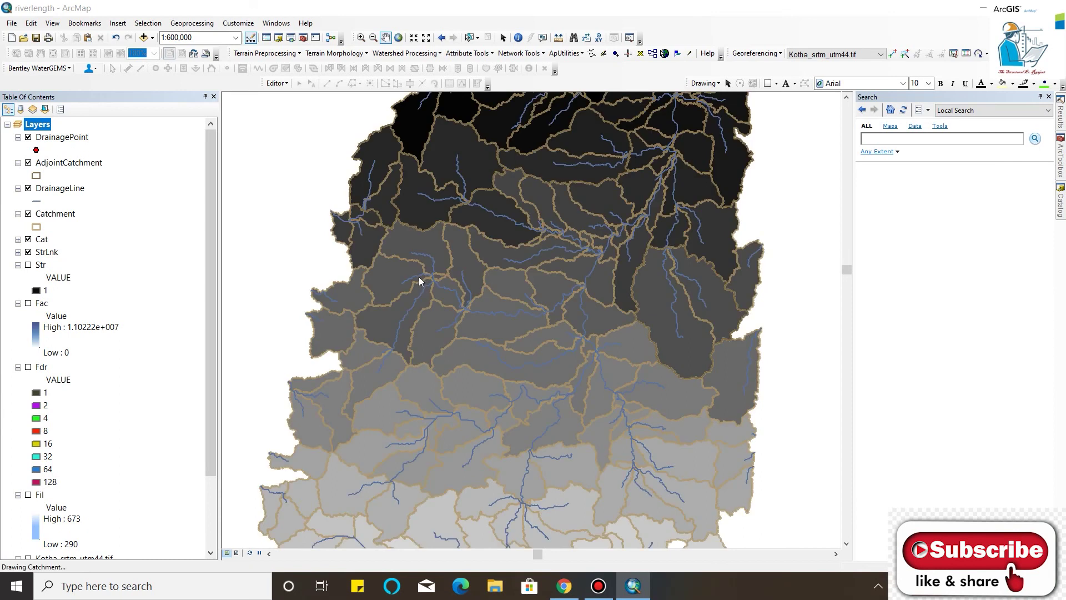
pyautogui.click(592, 317)
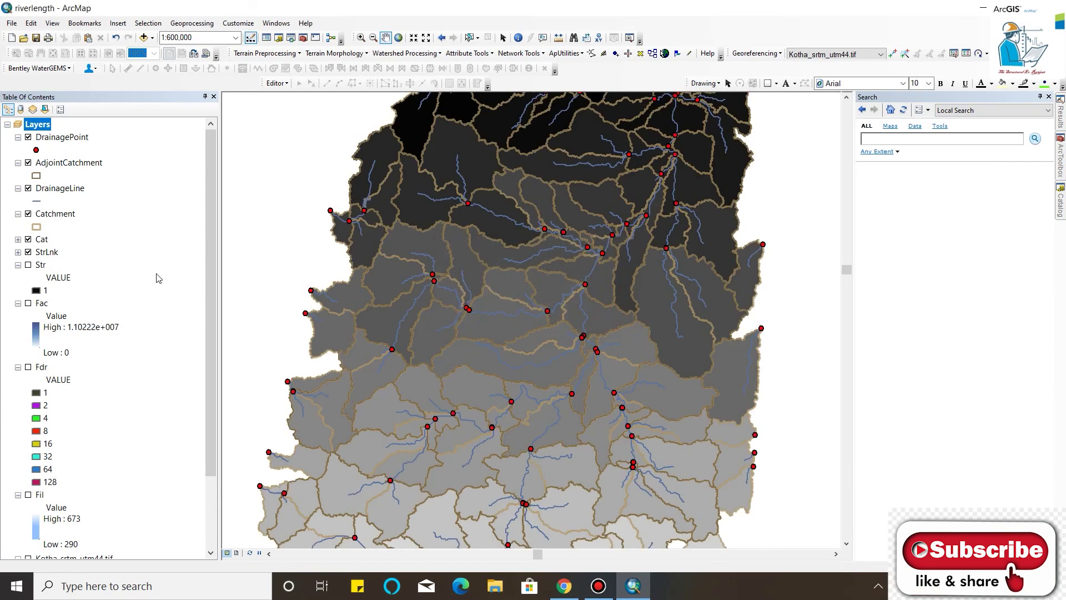
pyautogui.moveTo(626, 160); pyautogui.dragTo(593, 191)
pyautogui.click(264, 56)
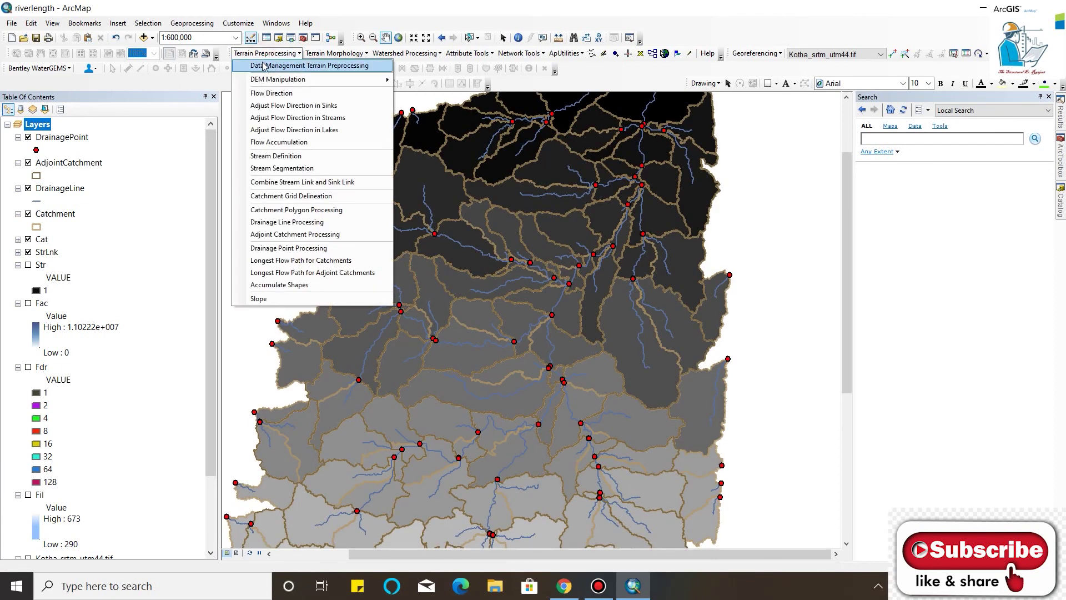
# Pan and zoom to about 1:80,000 on the upper stream junctions and drainage points.
pyautogui.click(389, 4)
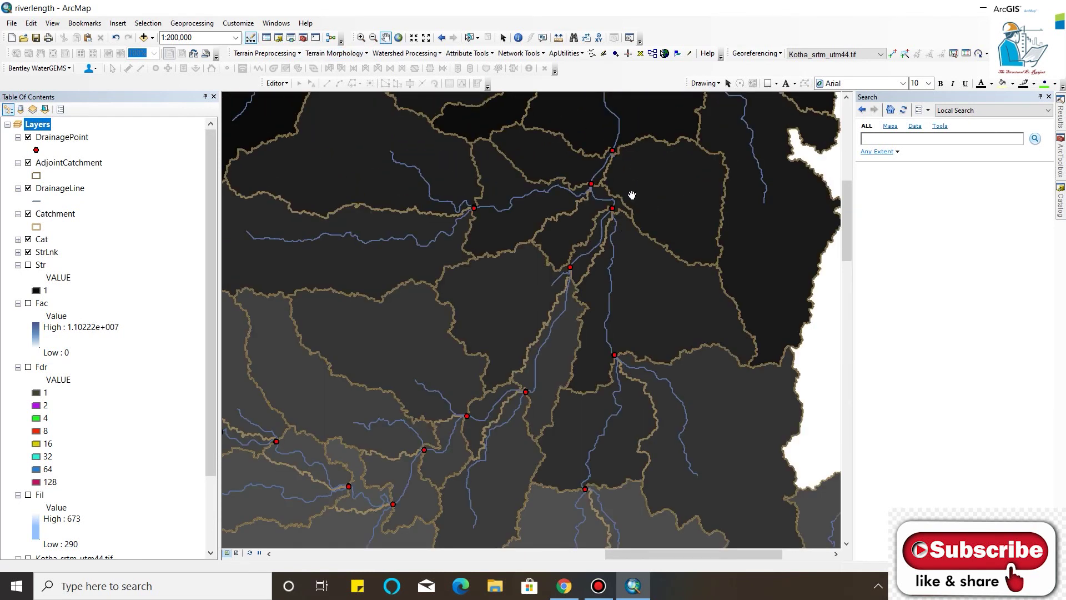
pyautogui.moveTo(636, 197)
pyautogui.mouseDown()
pyautogui.moveTo(631, 281)
pyautogui.moveTo(607, 264)
pyautogui.mouseUp()
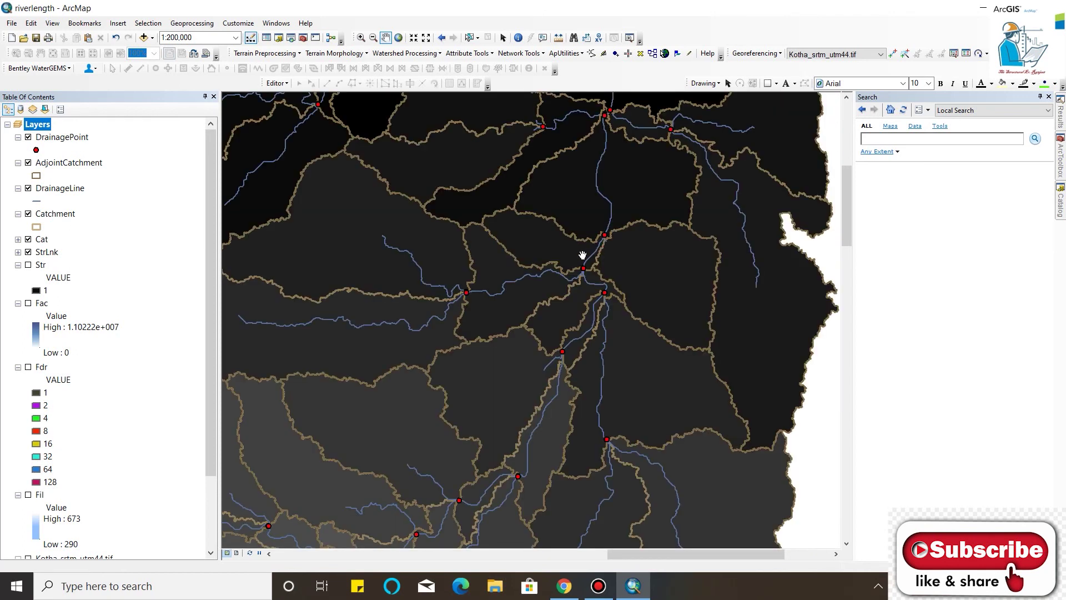
pyautogui.scroll(2, 607, 245)
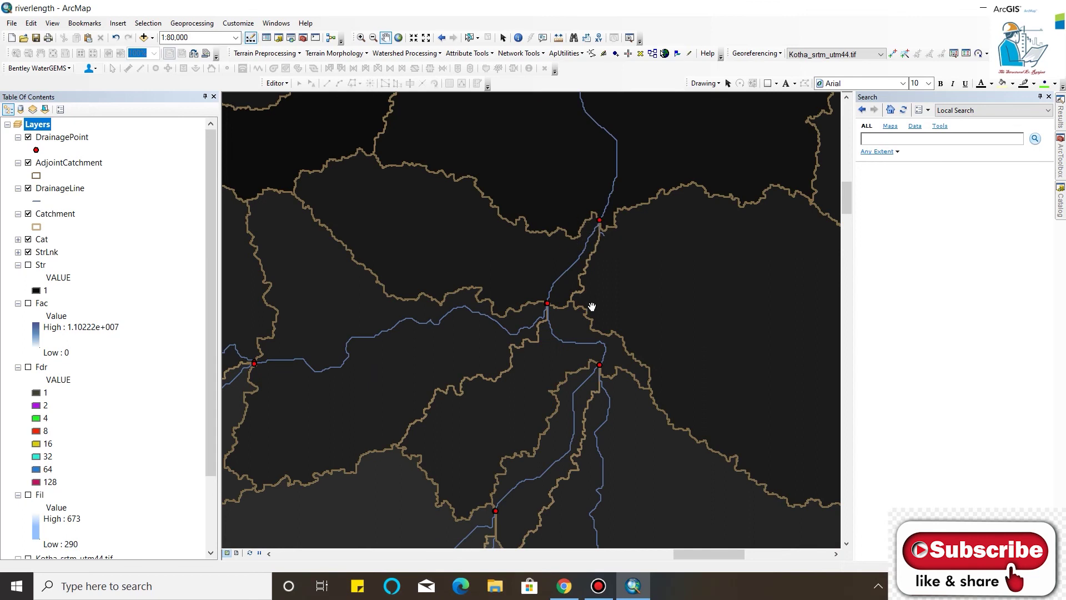
pyautogui.moveTo(597, 363); pyautogui.dragTo(596, 342)
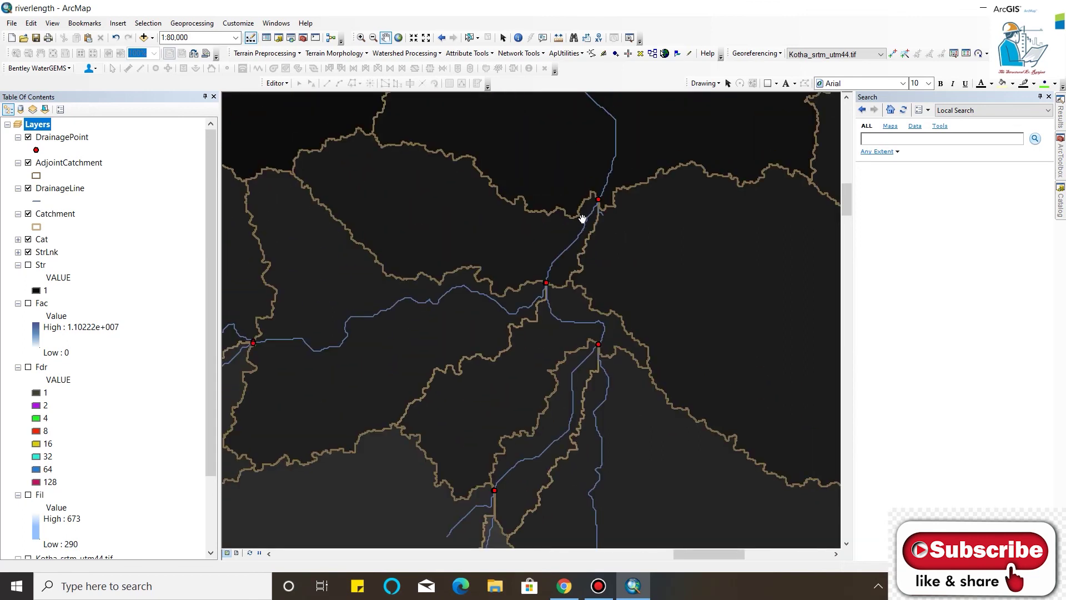
# Create a BatchPoint layer and place an Outlet point named dam1 at the drainage line bend.
pyautogui.click(641, 54)
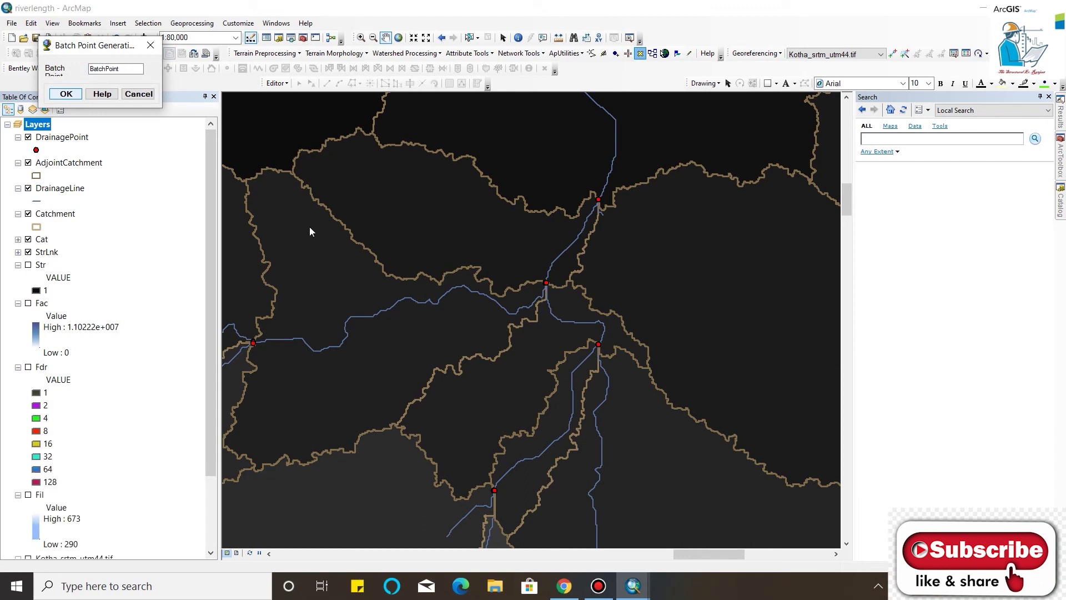
pyautogui.press('Return')
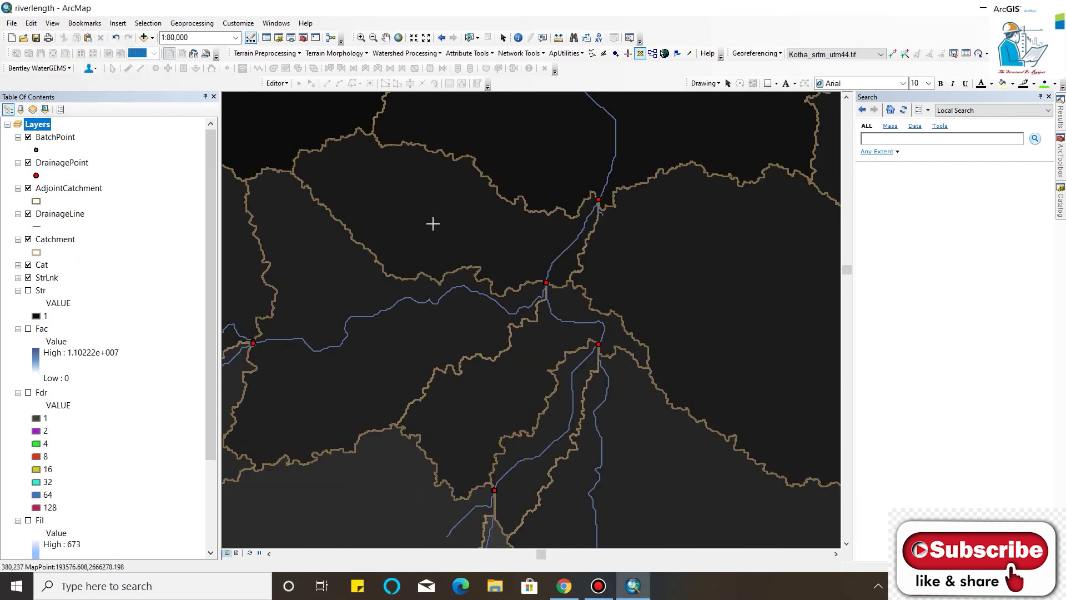
pyautogui.scroll(2, 577, 256)
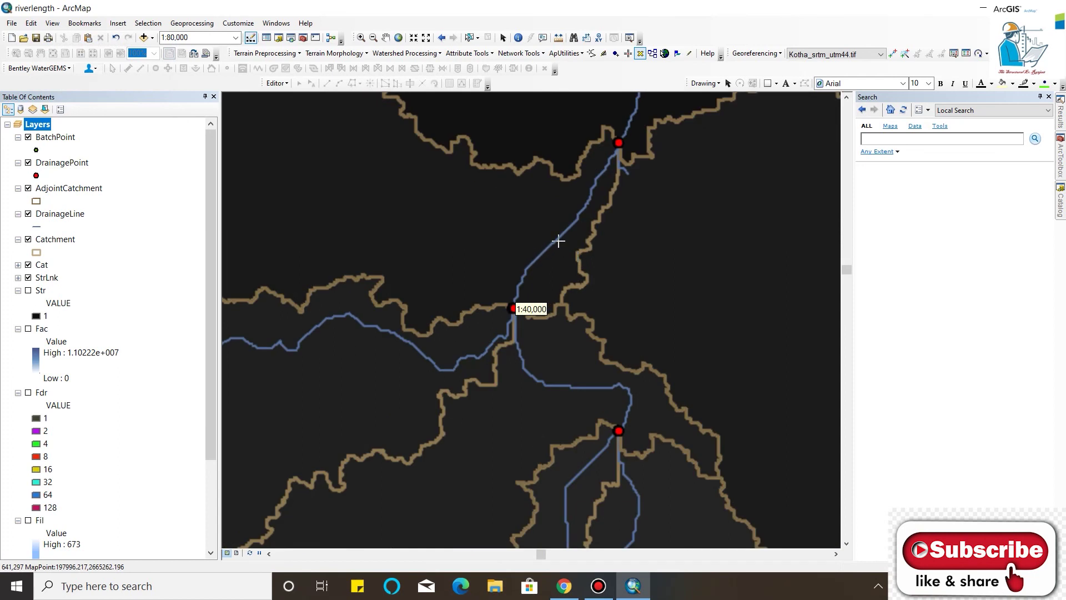
pyautogui.scroll(2, 558, 243)
pyautogui.scroll(3, 605, 180)
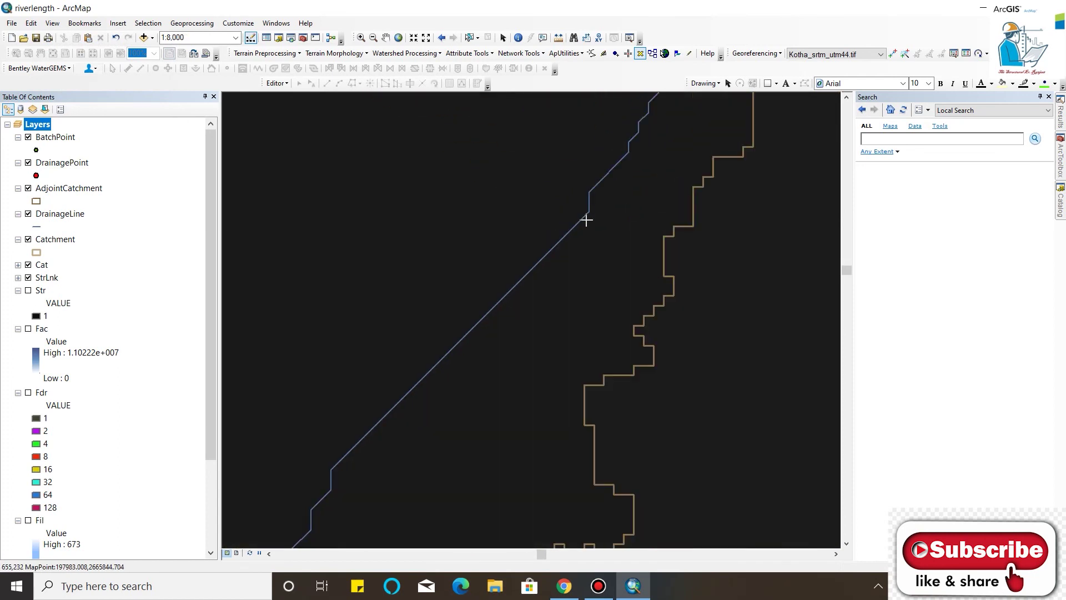
pyautogui.scroll(3, 587, 212)
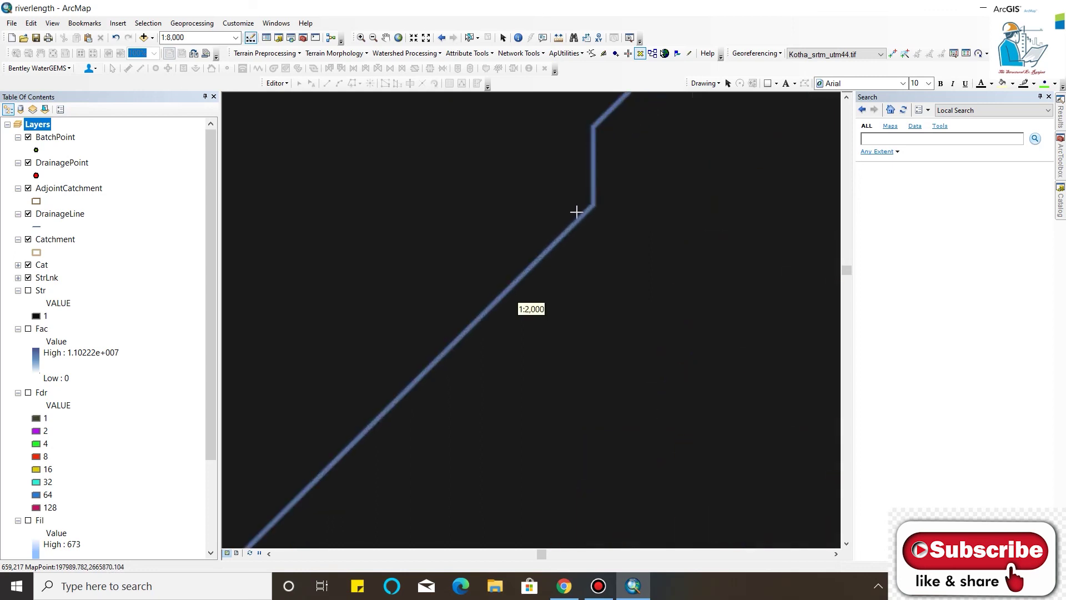
pyautogui.click(591, 210)
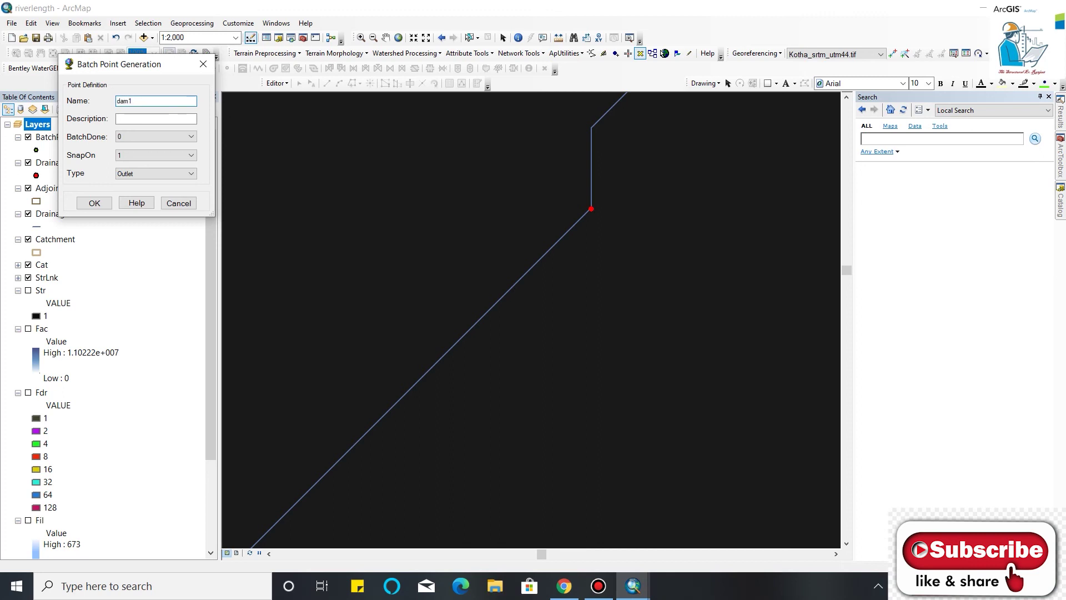
pyautogui.click(169, 118)
pyautogui.click(97, 203)
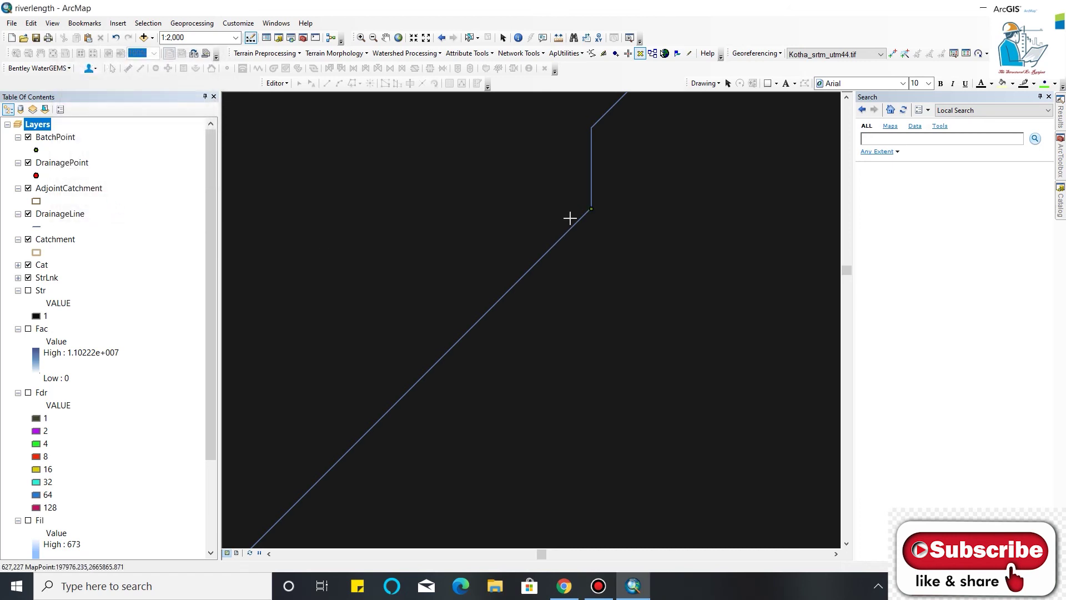
# Run Batch Watershed Delineation on the dam1 point, keeping the default Watershed and WatershedPoint layers.
pyautogui.scroll(-3, 662, 193)
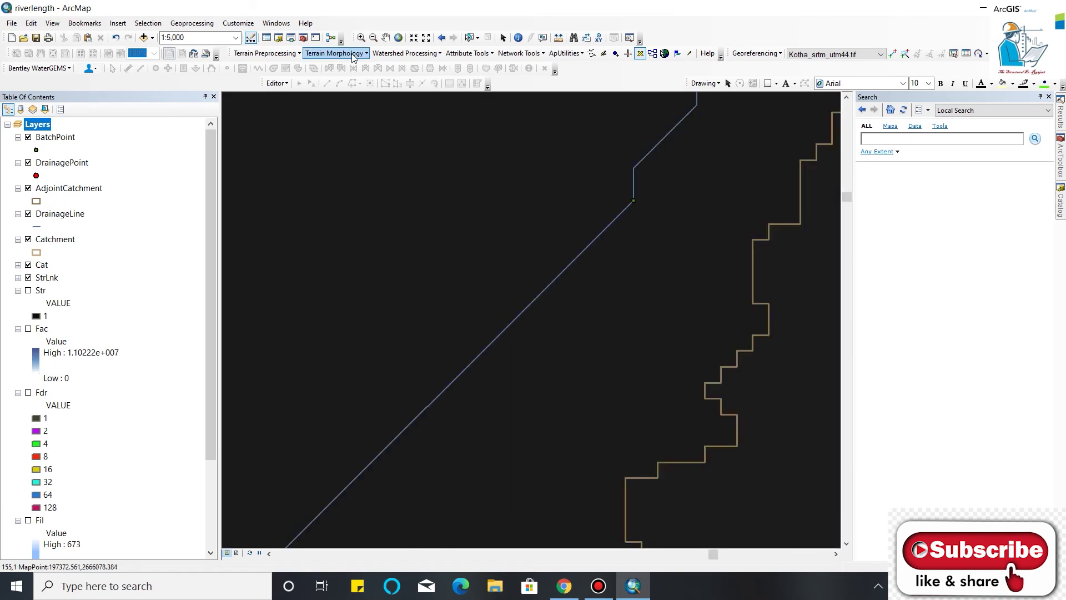
pyautogui.click(377, 55)
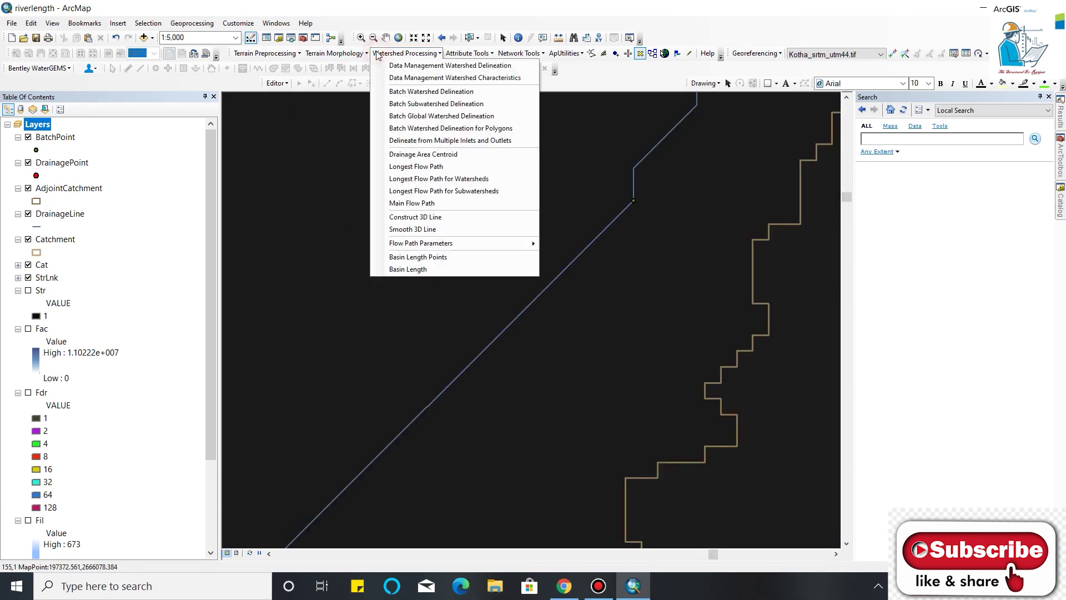
pyautogui.click(400, 98)
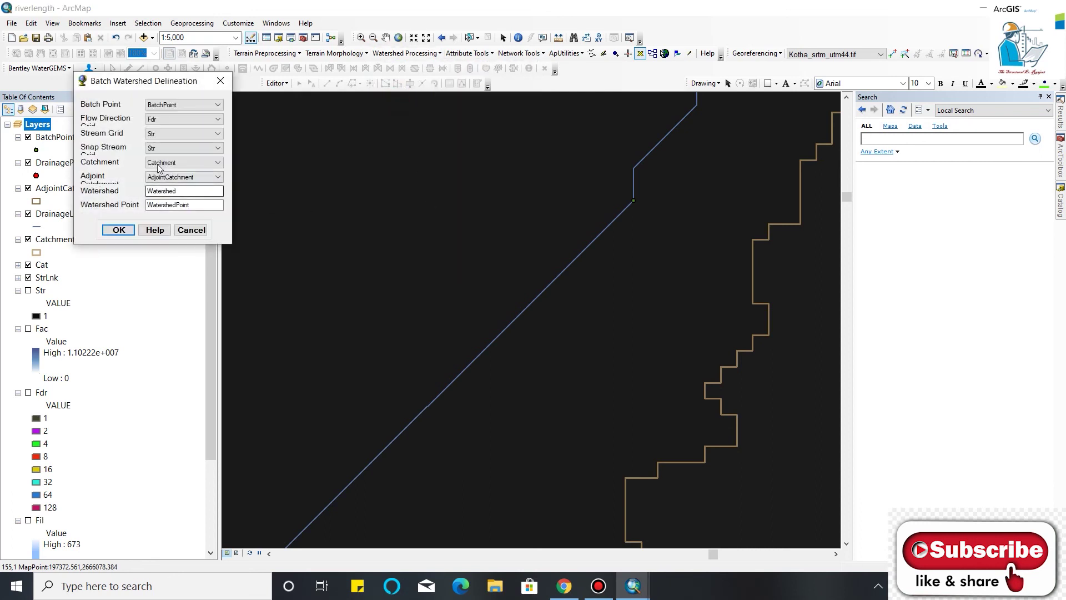
pyautogui.click(125, 232)
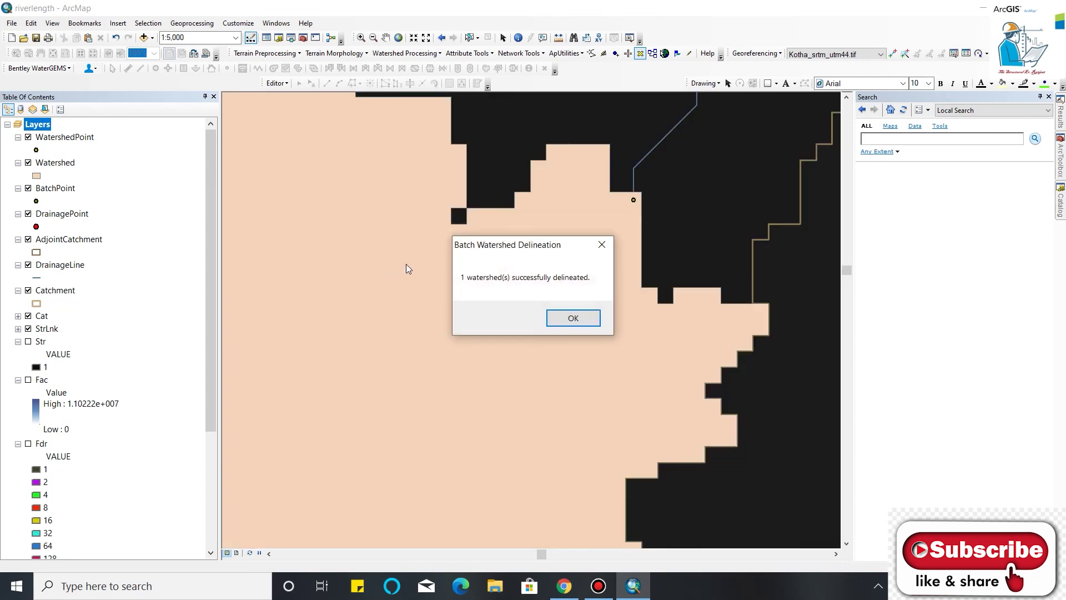
pyautogui.click(562, 322)
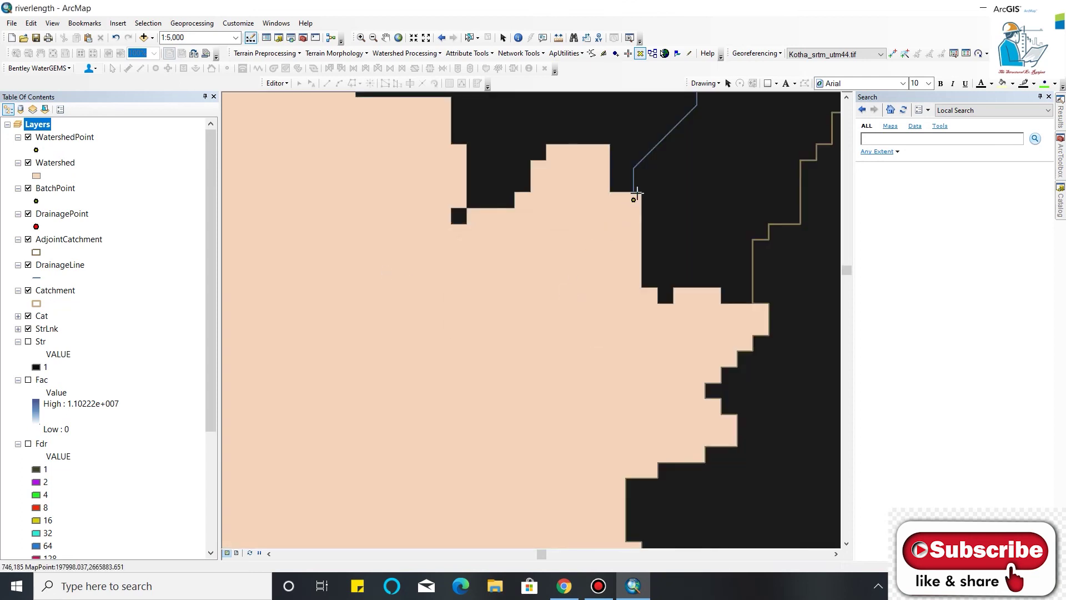
# Zoom out to the whole watershed and hide the DrainagePoint, AdjointCatchment and Cat layers.
pyautogui.scroll(2, 676, 177)
pyautogui.scroll(1, 676, 176)
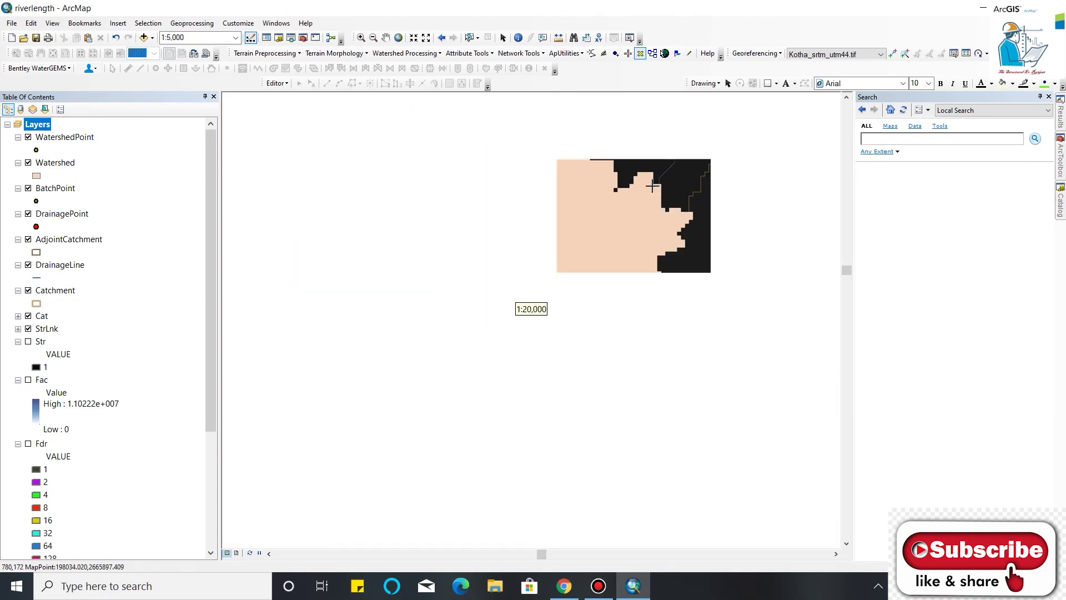
pyautogui.scroll(1, 708, 191)
pyautogui.scroll(1, 708, 191)
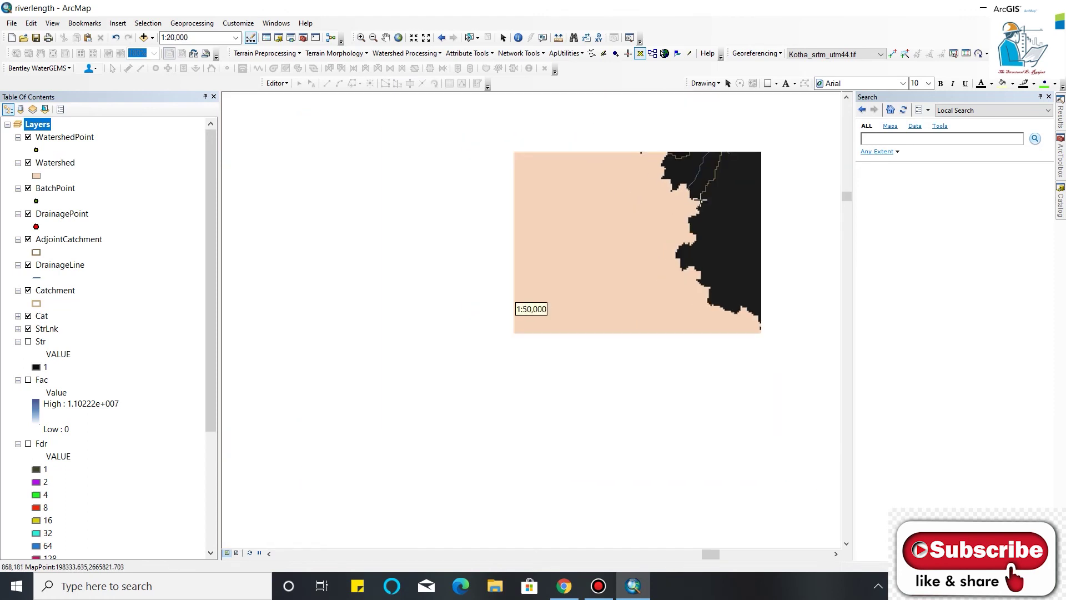
pyautogui.scroll(2, 698, 224)
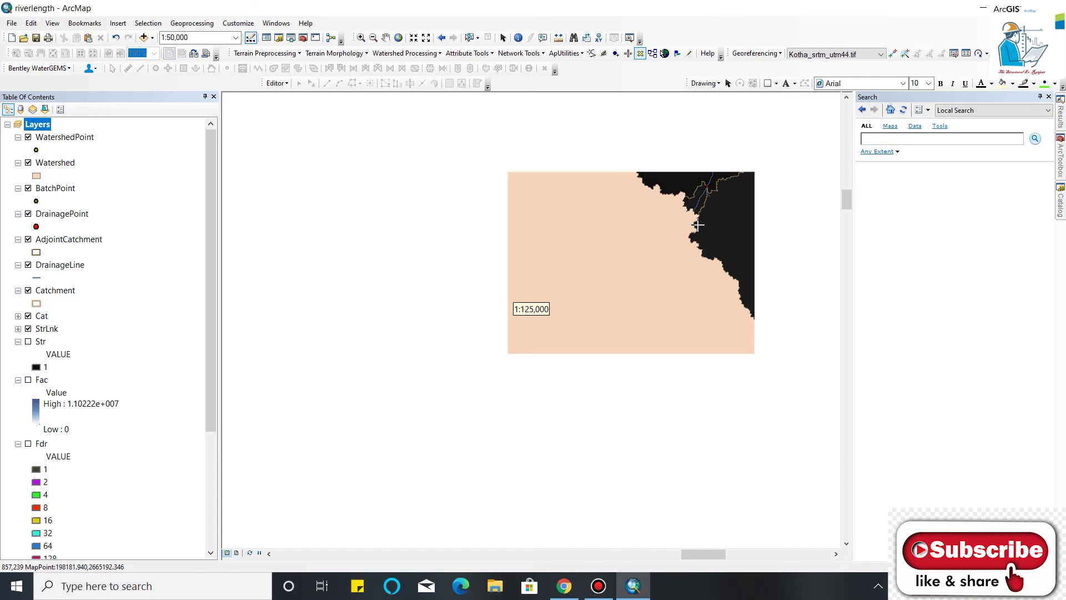
pyautogui.scroll(1, 705, 225)
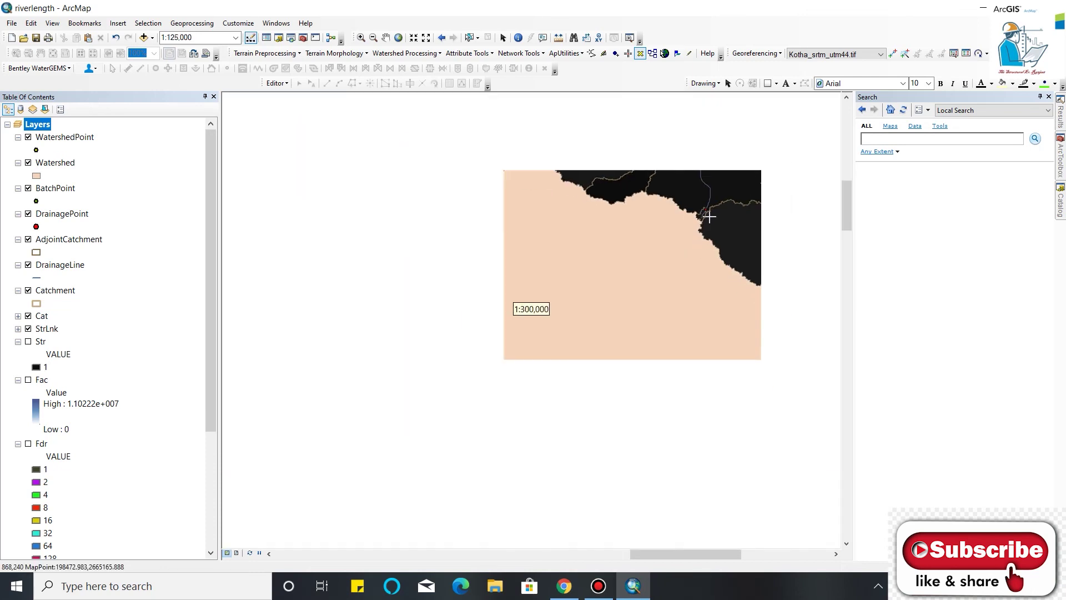
pyautogui.scroll(2, 709, 217)
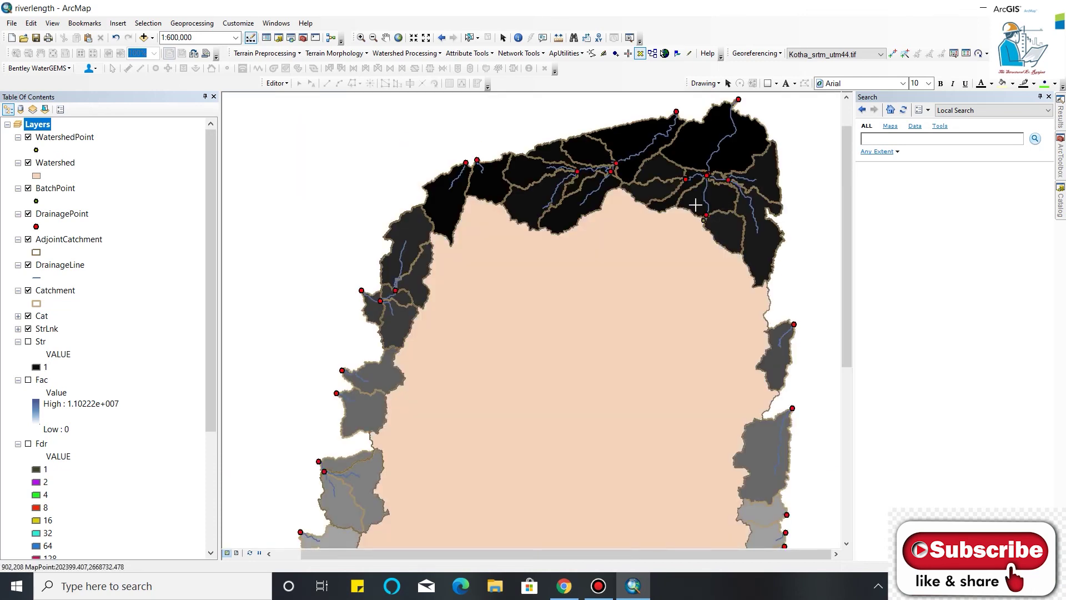
pyautogui.click(29, 213)
pyautogui.click(29, 239)
pyautogui.click(28, 329)
pyautogui.click(28, 316)
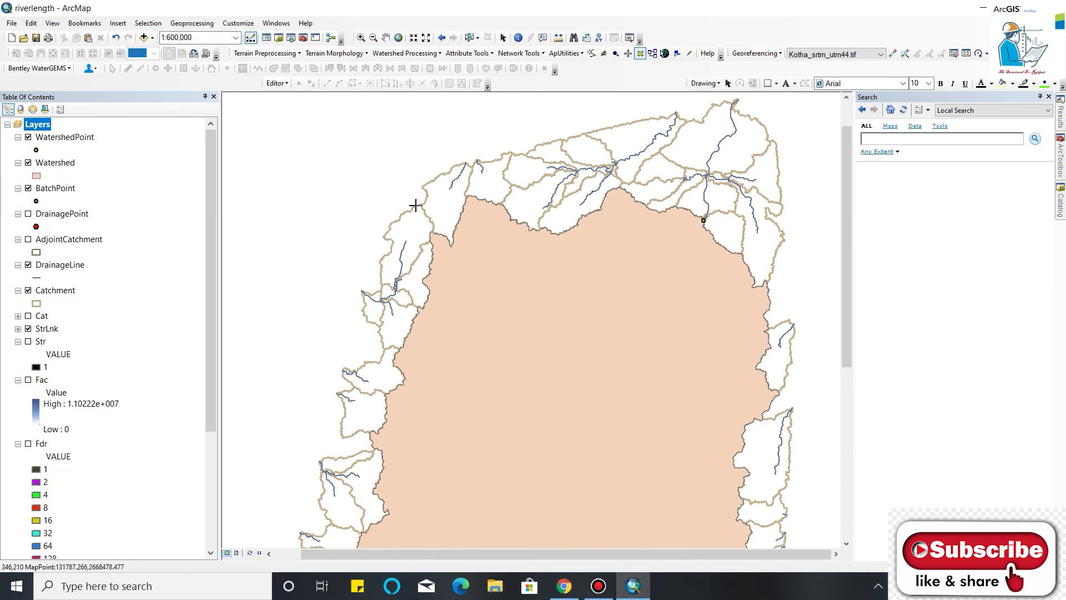
# Hide the StrLnk, Catchment and DrainageLine layers as well.
pyautogui.scroll(1, 417, 199)
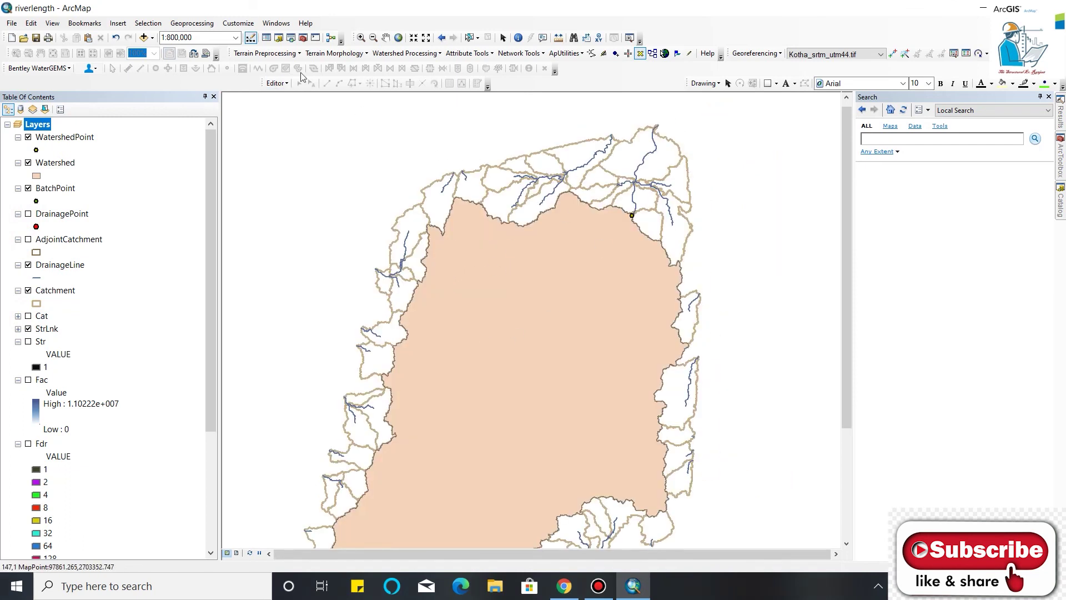
pyautogui.click(28, 328)
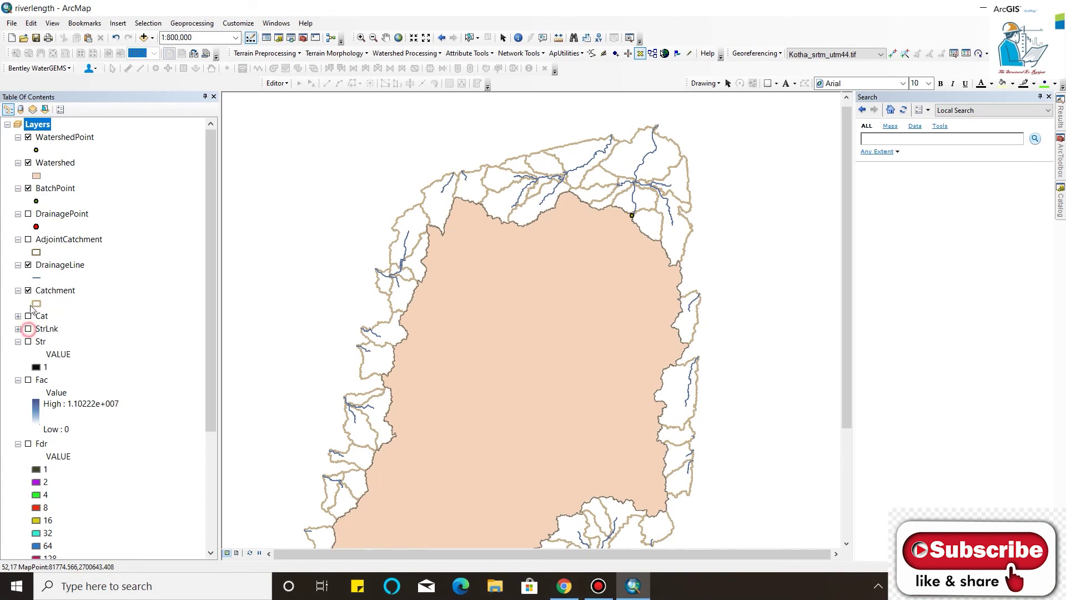
pyautogui.click(29, 290)
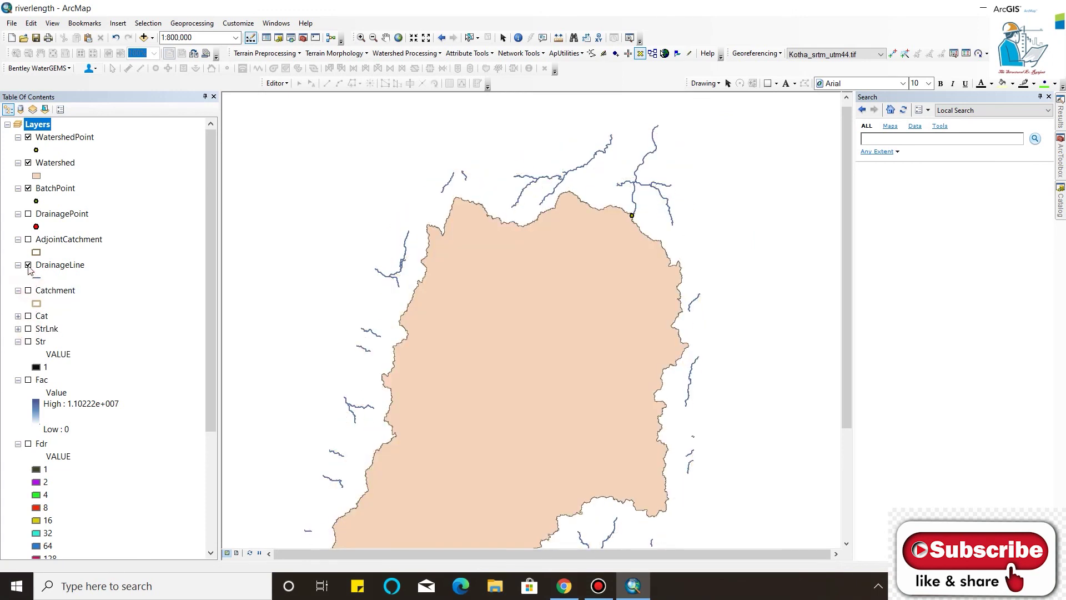
pyautogui.click(28, 265)
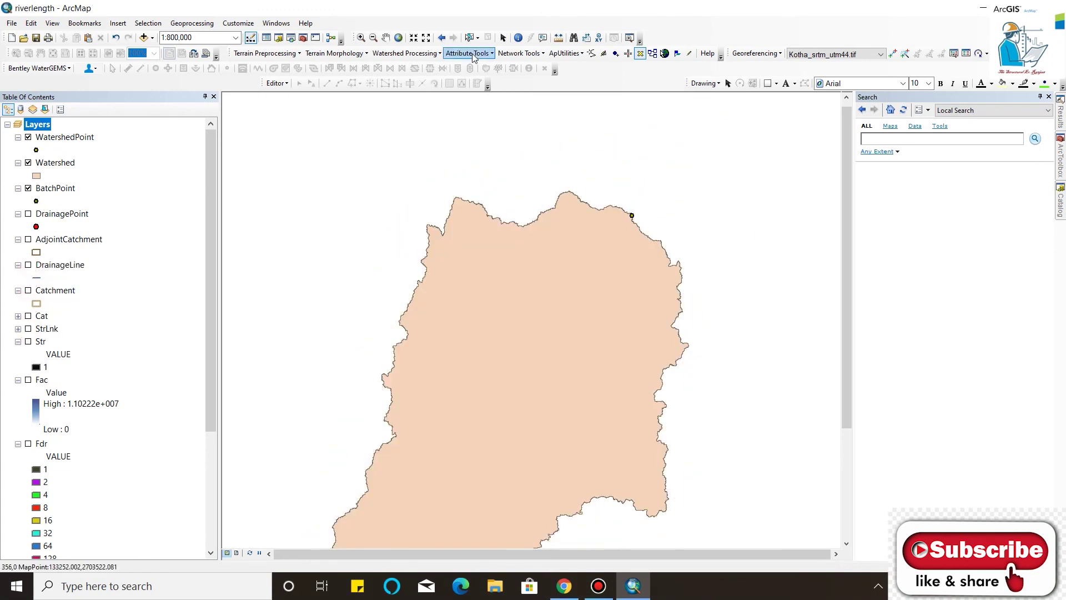
# Compute the longest flow path from the Watershed and Fdr grid into a new LongestFlowPath layer.
pyautogui.click(419, 54)
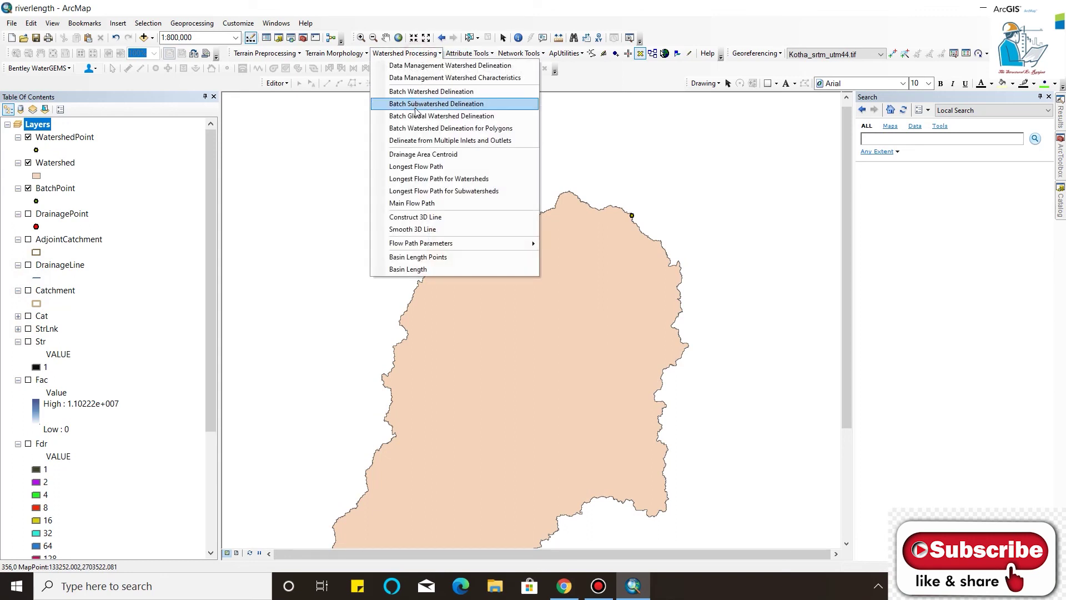
pyautogui.click(424, 167)
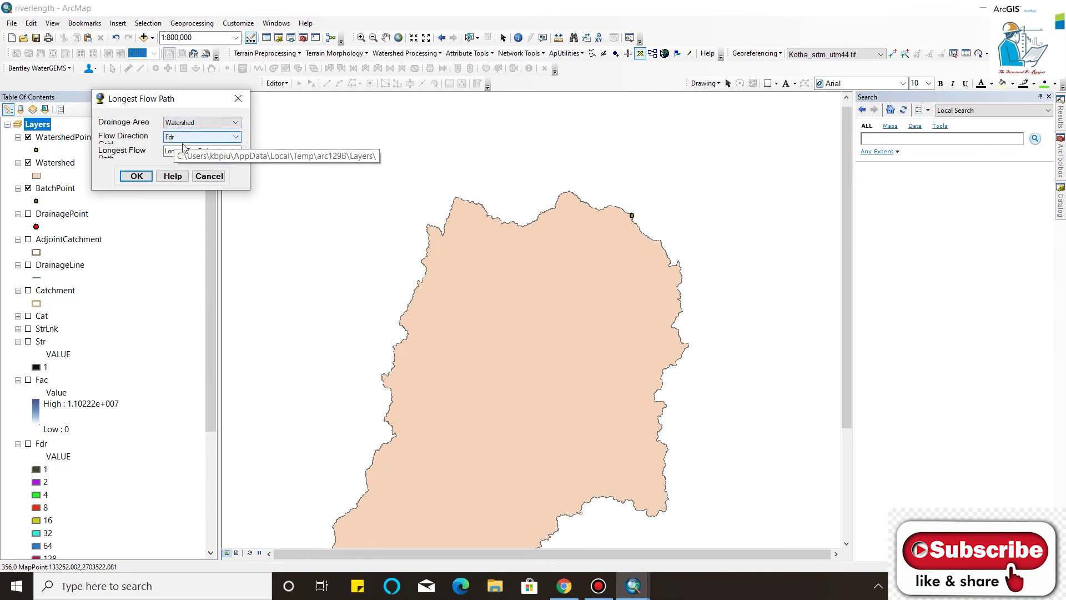
pyautogui.click(136, 177)
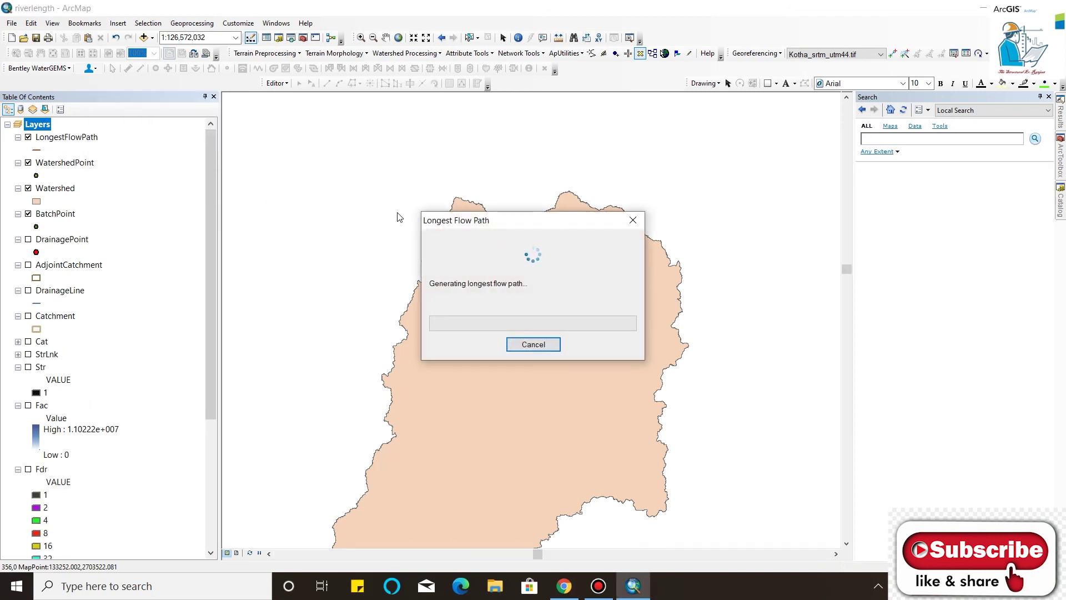
pyautogui.moveTo(574, 19)
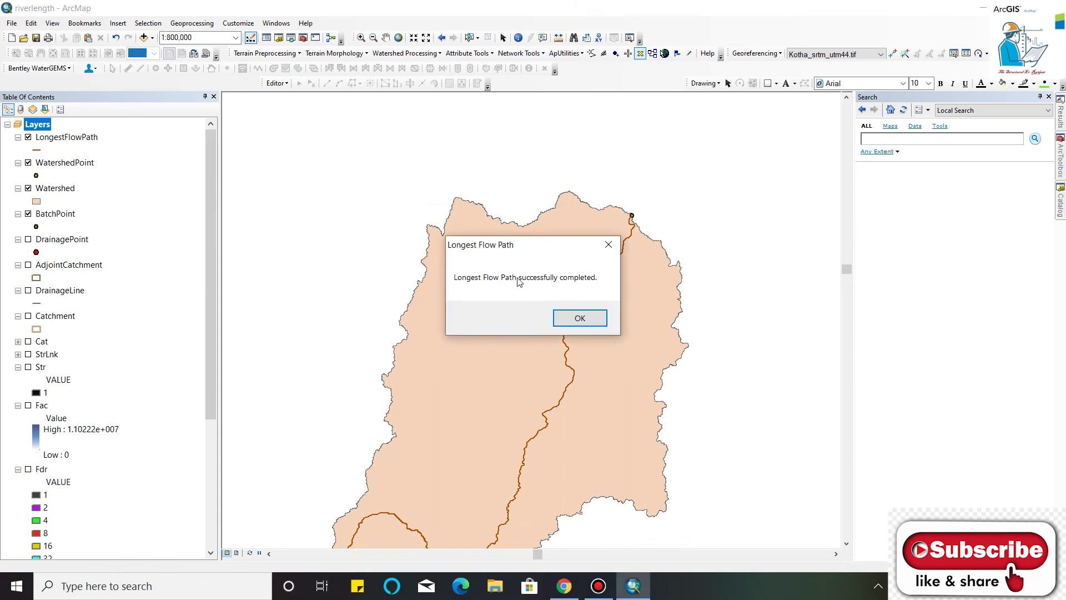
pyautogui.click(578, 317)
pyautogui.scroll(-2, 655, 167)
pyautogui.scroll(3, 655, 166)
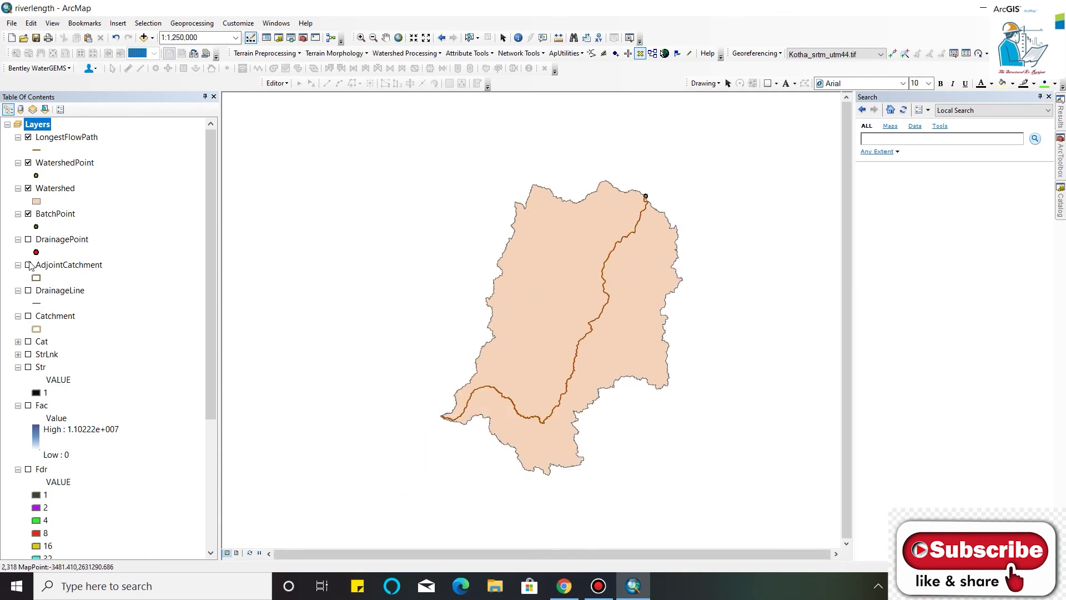
# Turn DrainageLine back on and symbolize Watershed as hollow with a red outline of width 3.
pyautogui.click(29, 291)
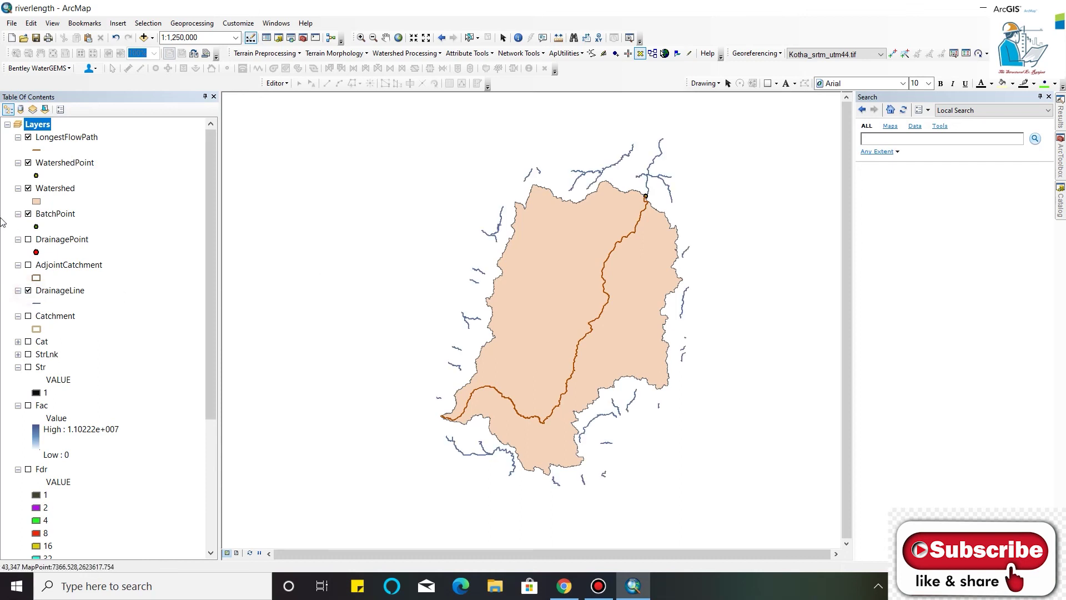
pyautogui.click(34, 202)
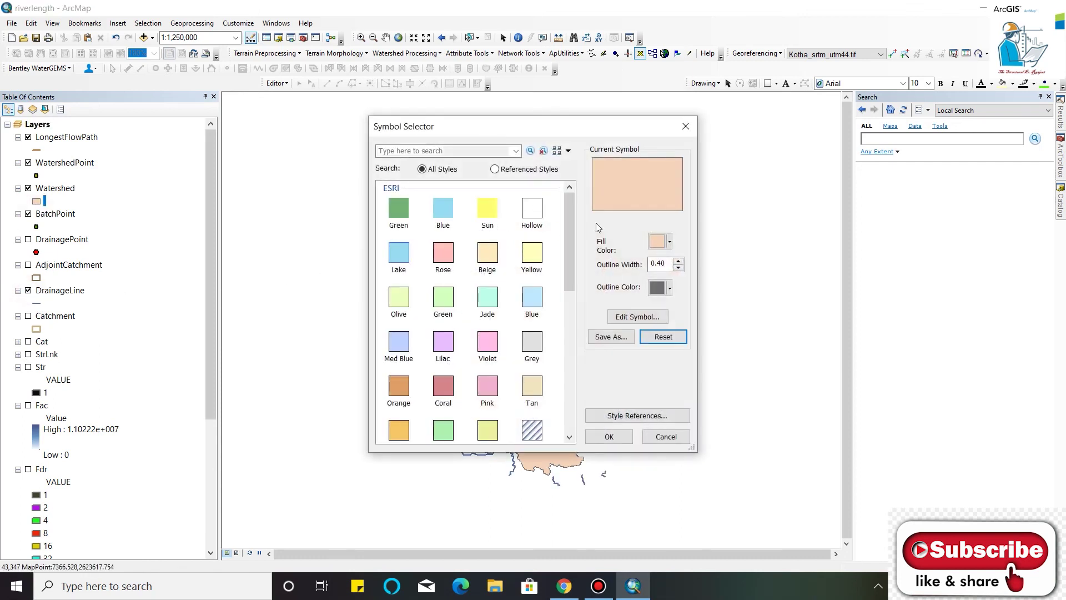
pyautogui.click(526, 214)
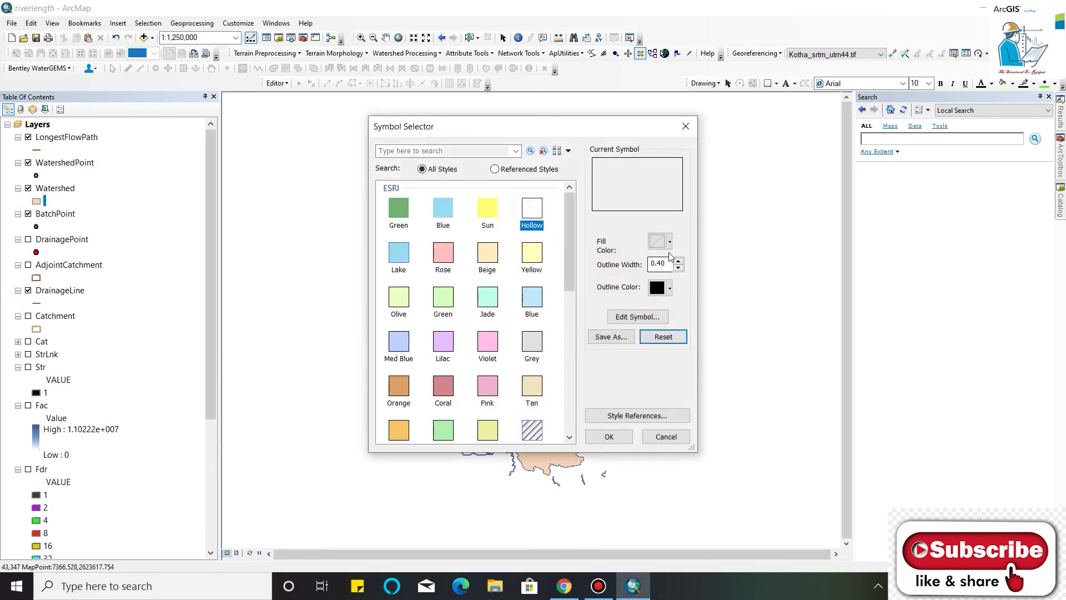
pyautogui.click(663, 287)
pyautogui.click(664, 342)
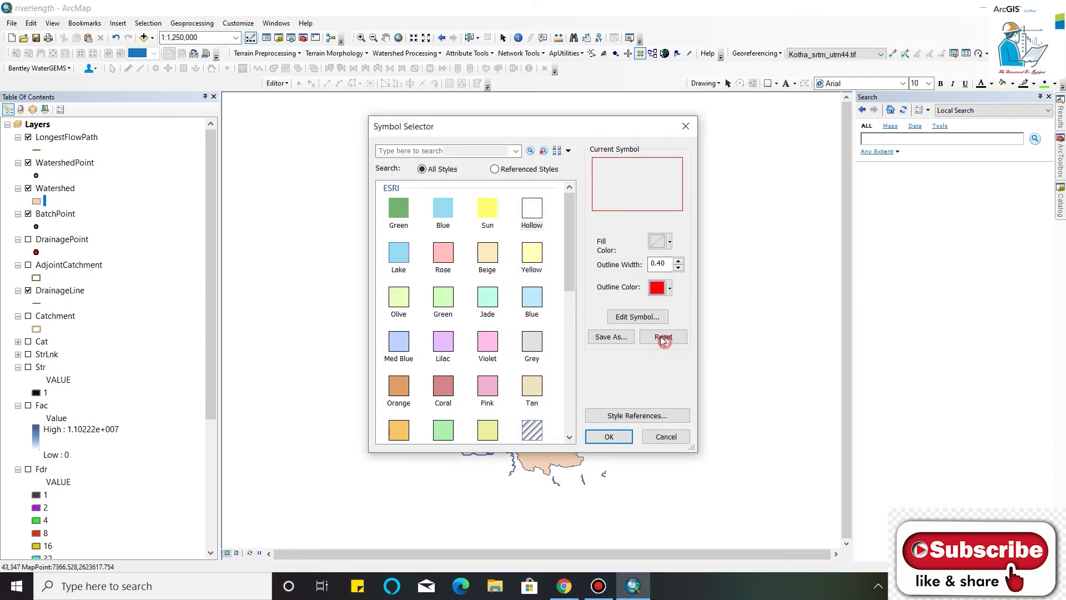
pyautogui.doubleClick(658, 263)
pyautogui.write('3')
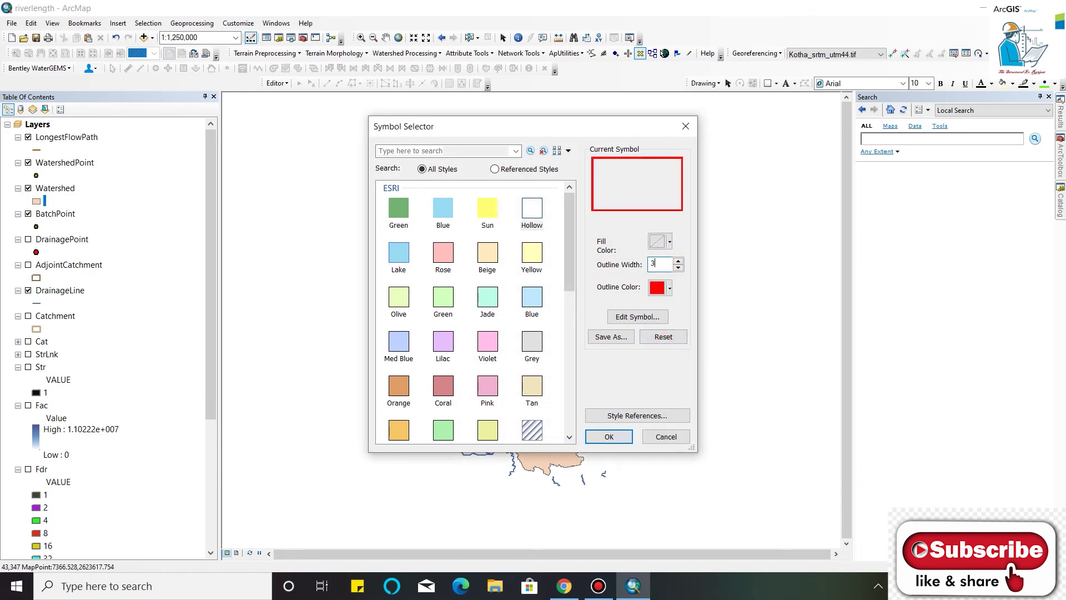
pyautogui.click(614, 437)
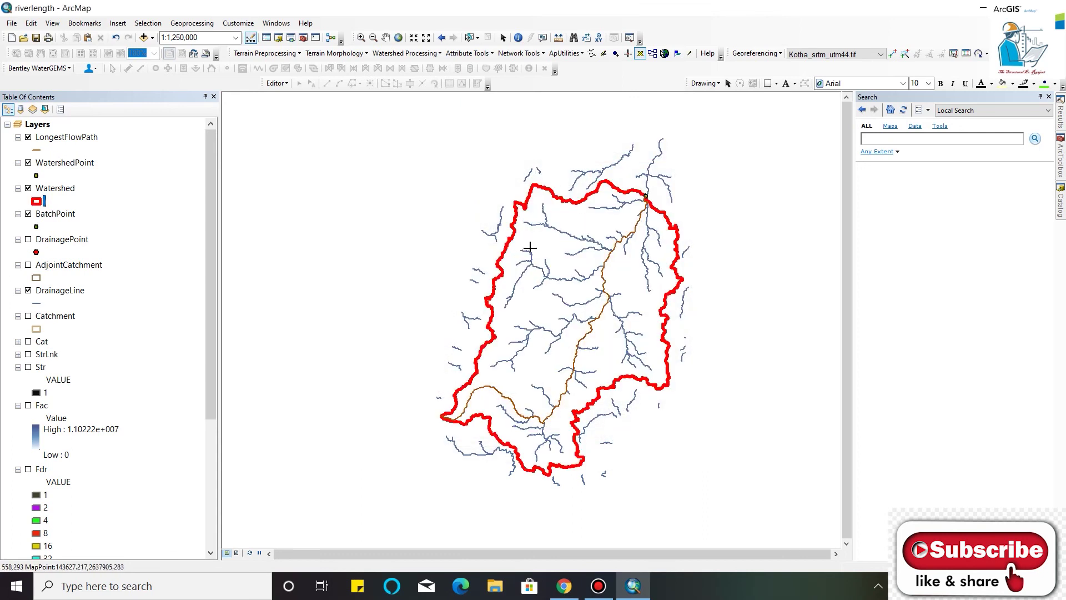
pyautogui.scroll(-2, 561, 428)
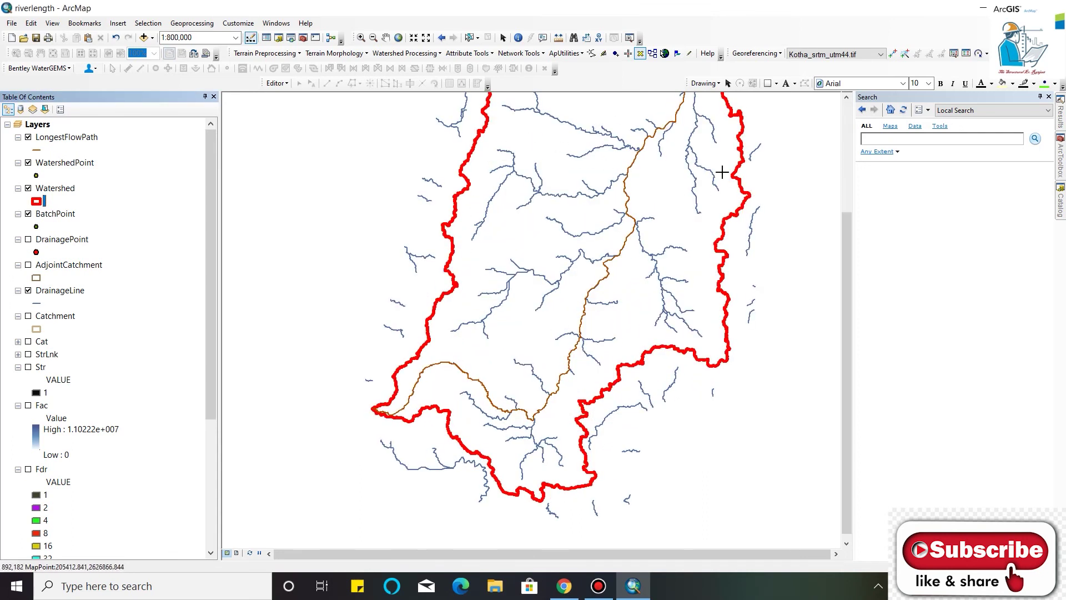
pyautogui.scroll(1, 561, 273)
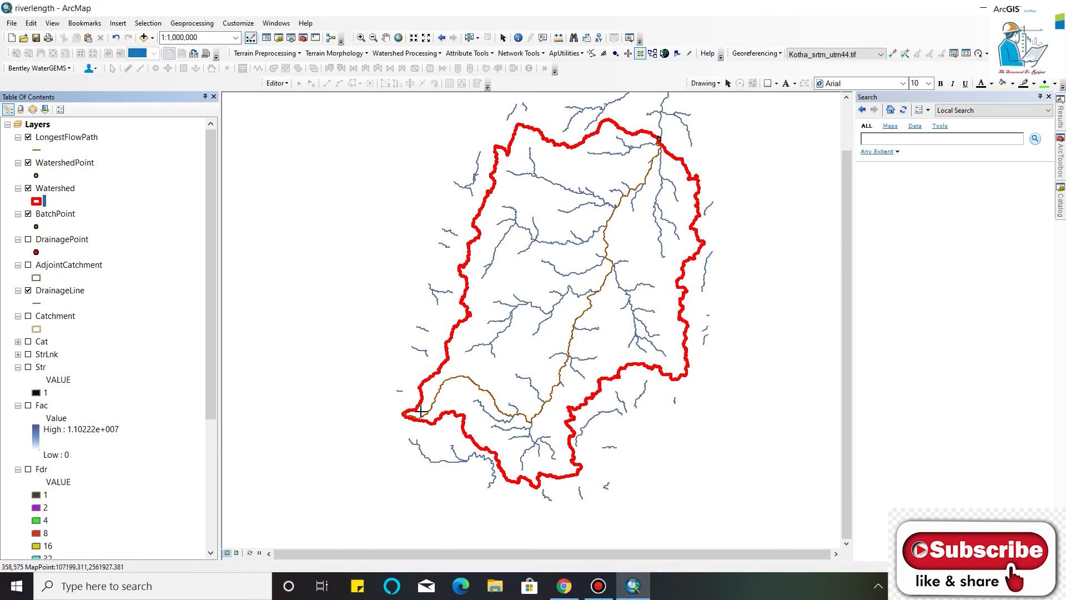
pyautogui.scroll(1, 525, 314)
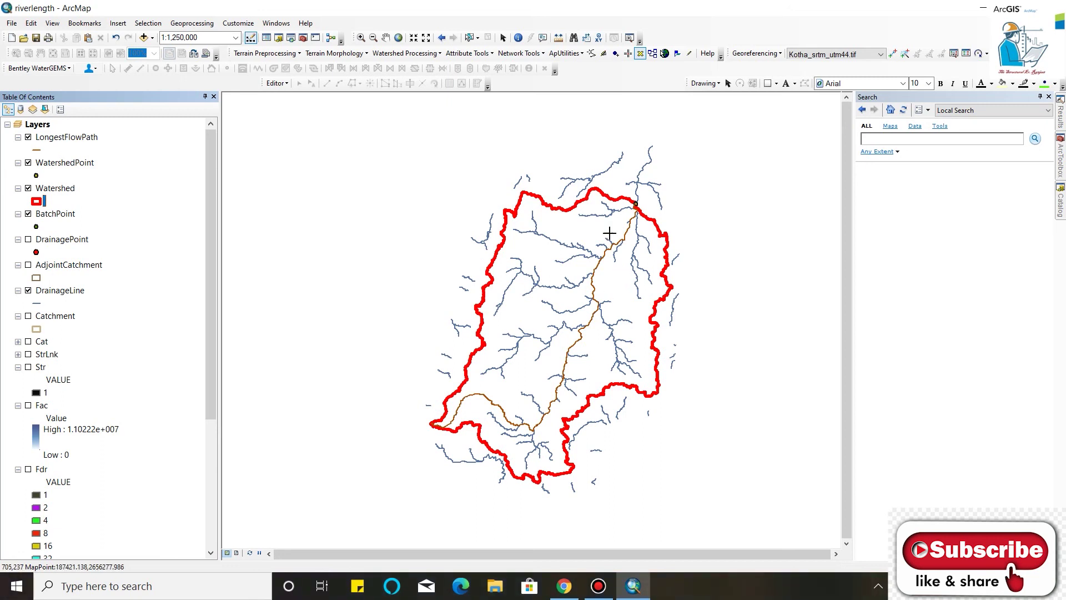
pyautogui.click(56, 139)
pyautogui.rightClick(60, 139)
pyautogui.click(97, 173)
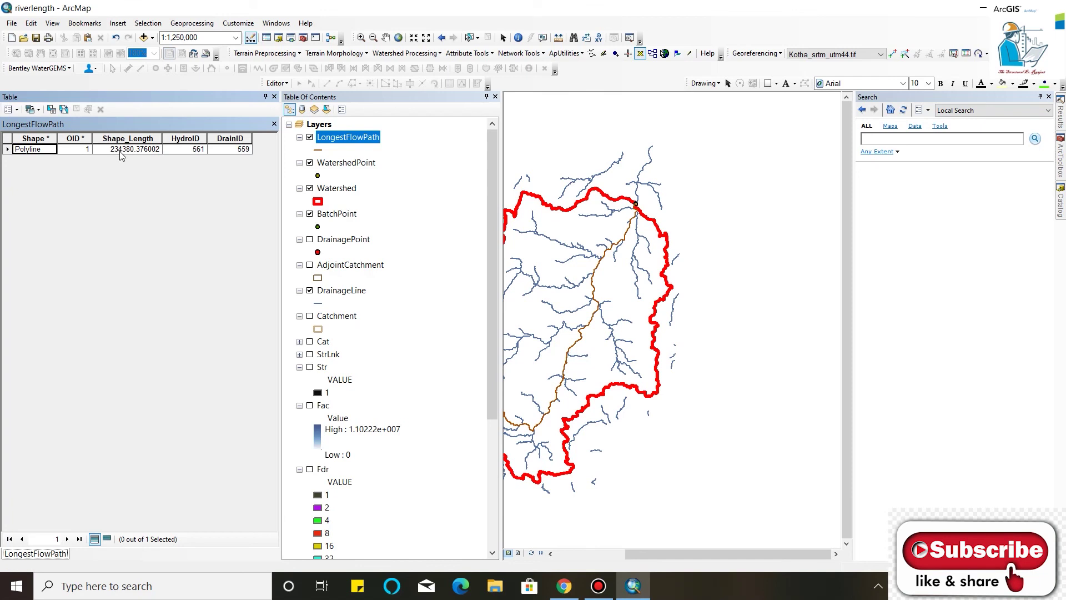
pyautogui.click(274, 125)
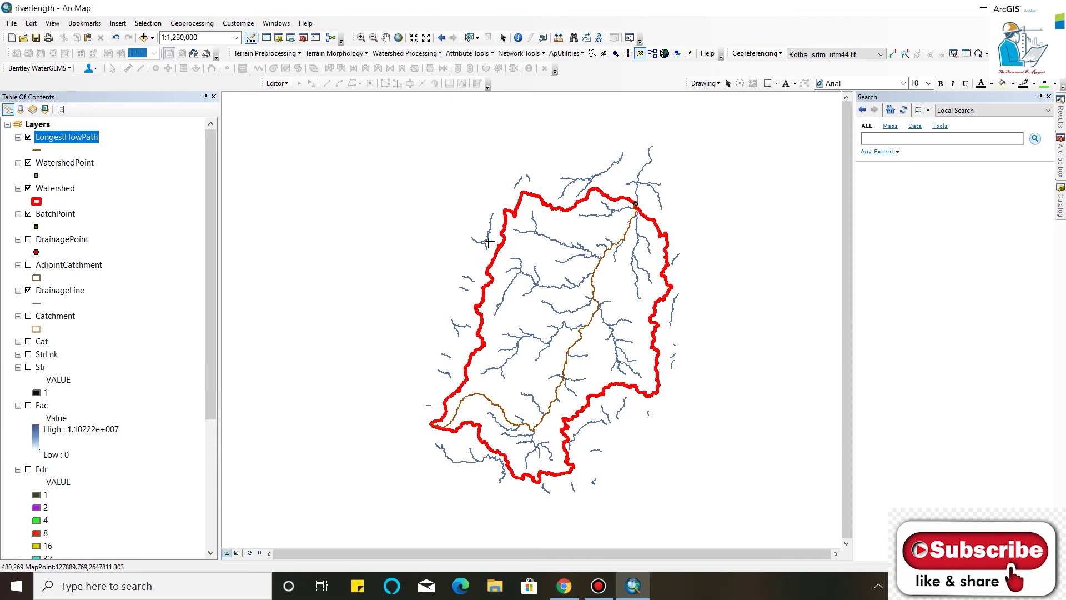
pyautogui.moveTo(476, 5)
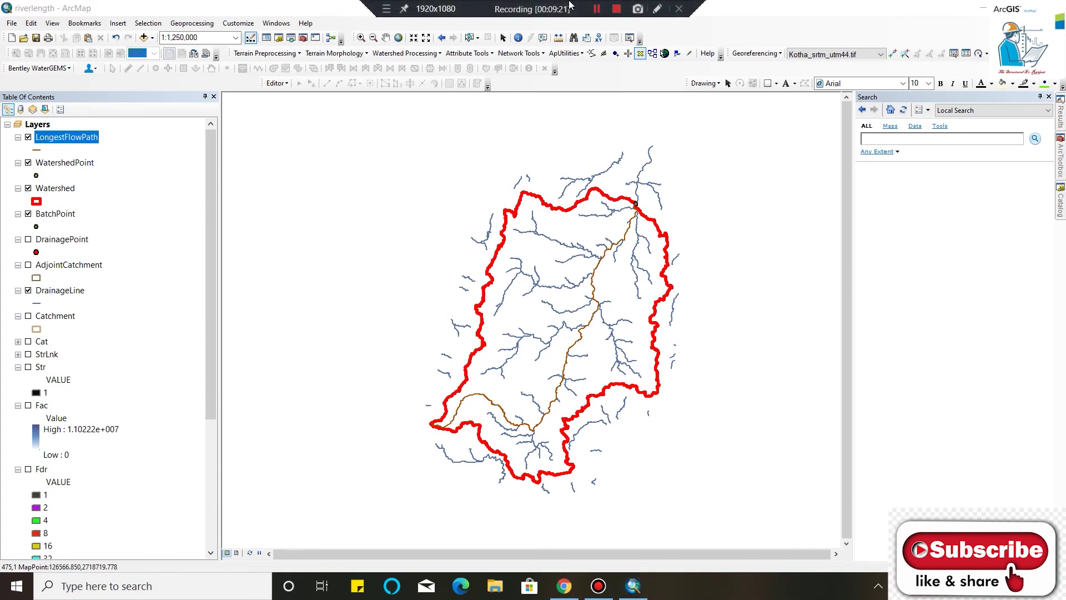